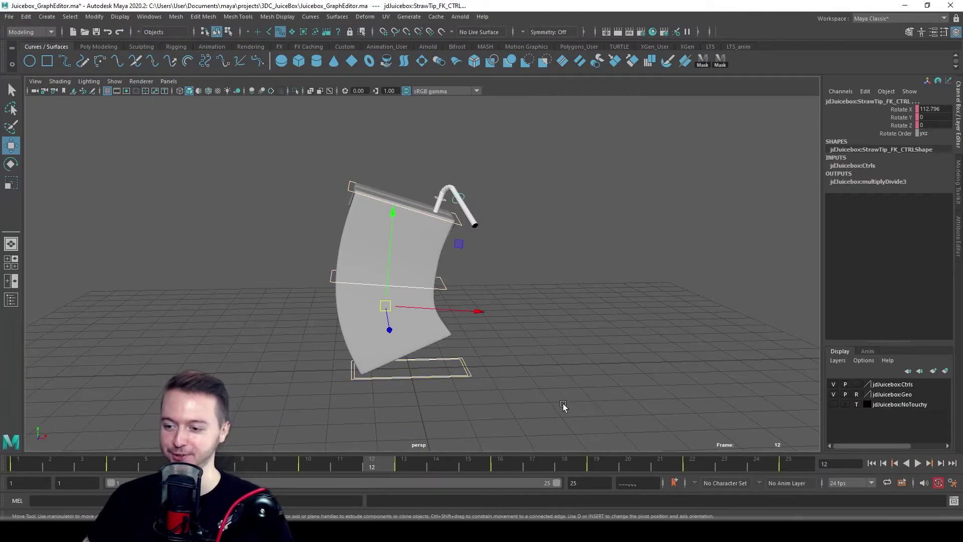
# Play back the juice box animation, view it from a slightly different angle, and stop playback
pyautogui.hotkey('alt', 'v')
pyautogui.moveTo(472, 336)
pyautogui.keyDown('alt'); pyautogui.mouseDown()
pyautogui.moveTo(592, 331)
pyautogui.moveTo(301, 327)
pyautogui.moveTo(515, 342)
pyautogui.moveTo(516, 330)
pyautogui.moveTo(342, 340)
pyautogui.moveTo(570, 333)
pyautogui.moveTo(458, 342)
pyautogui.moveTo(507, 329)
pyautogui.moveTo(489, 334)
pyautogui.mouseUp(); pyautogui.keyUp('alt')
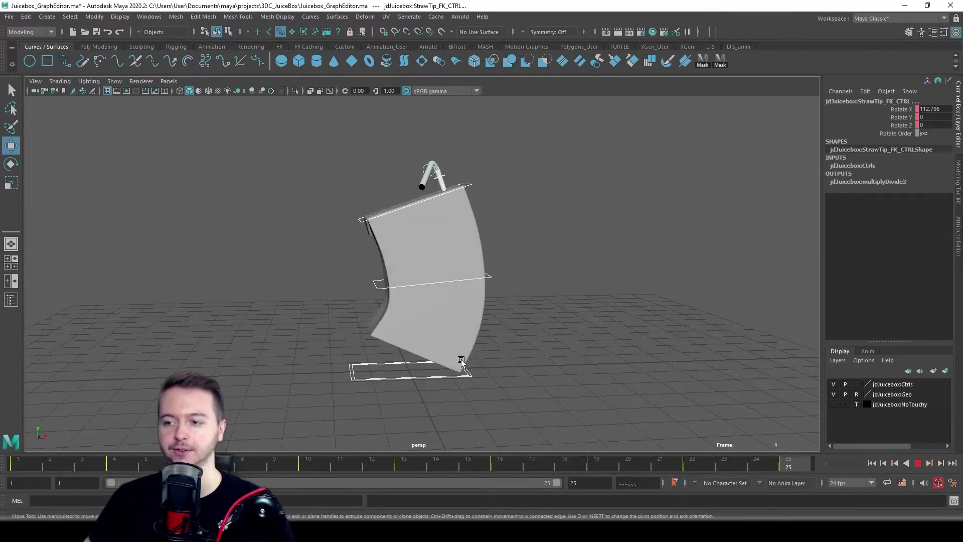
pyautogui.click(918, 464)
# Open the Graph Editor, dock it beneath the viewport, and give the viewport more height with the whole juice box in view
pyautogui.click(152, 19)
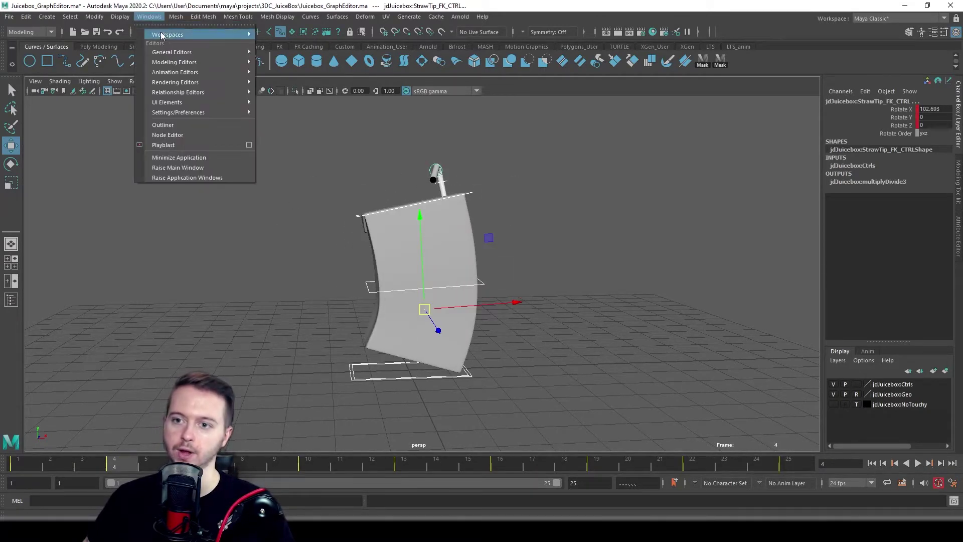
pyautogui.moveTo(191, 75)
pyautogui.click(284, 72)
pyautogui.moveTo(200, 215); pyautogui.dragTo(310, 451)
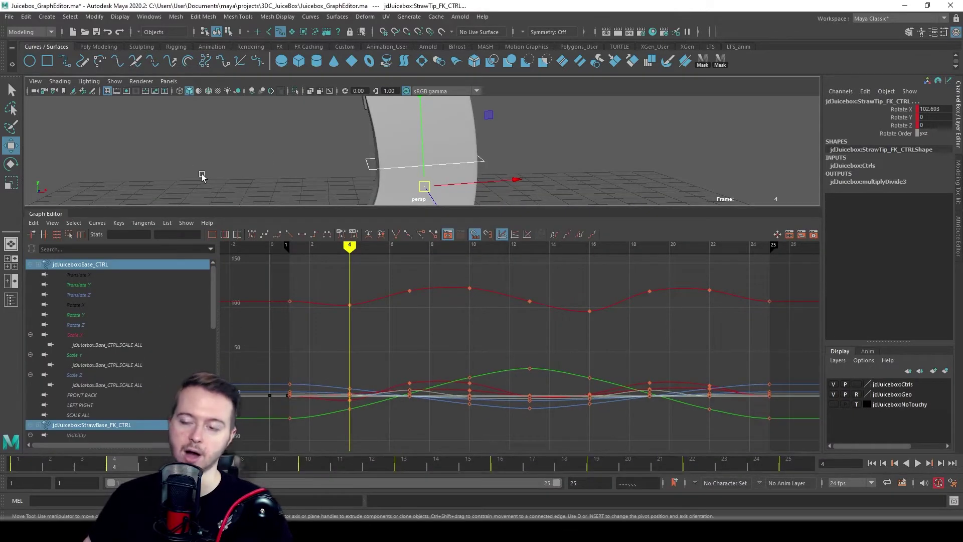
pyautogui.moveTo(219, 206); pyautogui.dragTo(232, 314)
pyautogui.keyDown('alt'); pyautogui.moveTo(471, 191); pyautogui.dragTo(326, 134, button='right'); pyautogui.keyUp('alt')
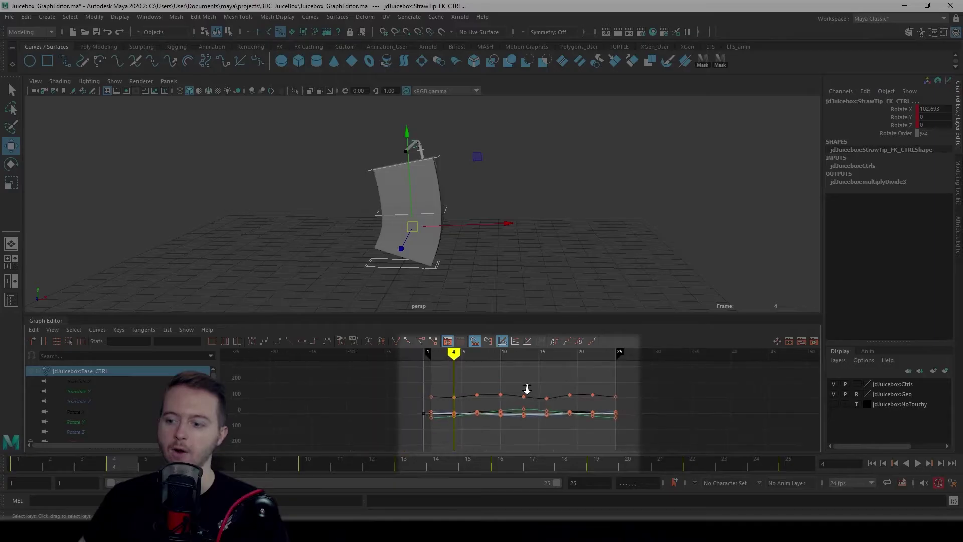
# Watch the looping animation up close and frame the Mid_CTRL curves in the Graph Editor
pyautogui.scroll(2, 527, 389)
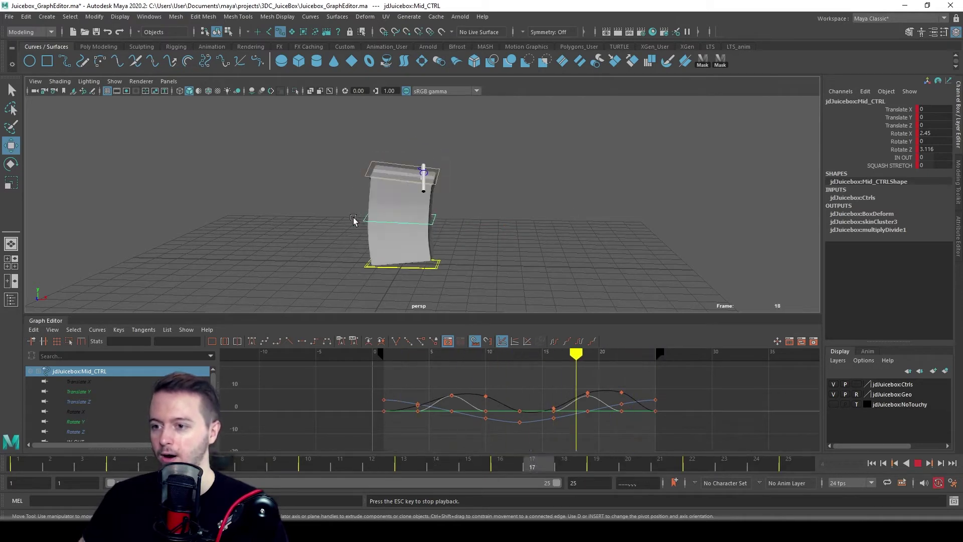
pyautogui.keyDown('alt'); pyautogui.moveTo(355, 220); pyautogui.dragTo(375, 214); pyautogui.keyUp('alt')
pyautogui.scroll(3, 438, 234)
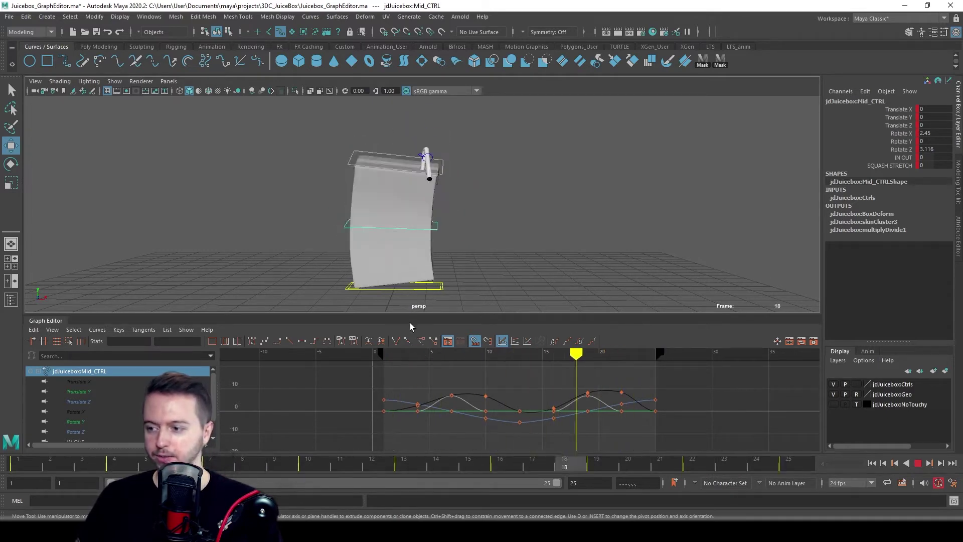
pyautogui.press('f')
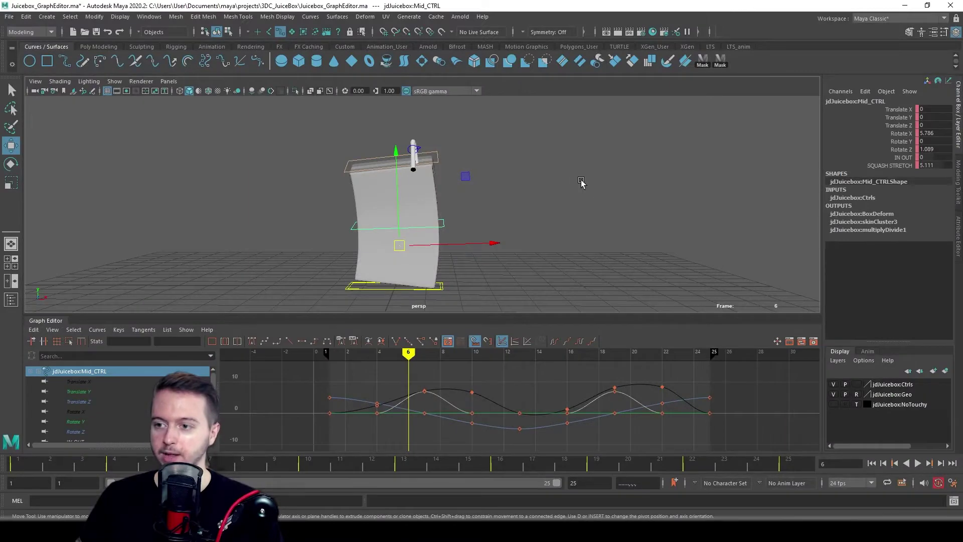
# Select all the juice box controls and review the Pre Infinity and Post Infinity options for their curves
pyautogui.moveTo(258, 122); pyautogui.dragTo(507, 301)
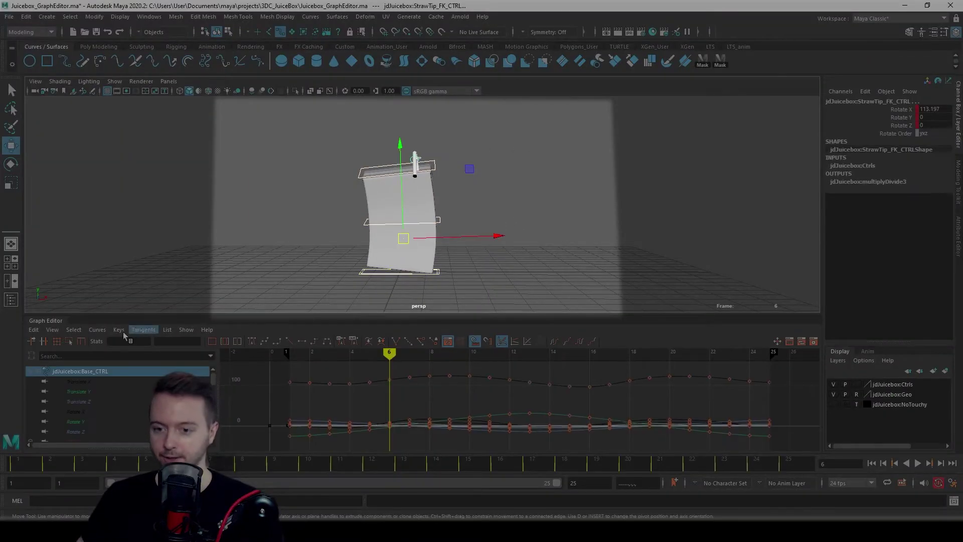
pyautogui.click(96, 330)
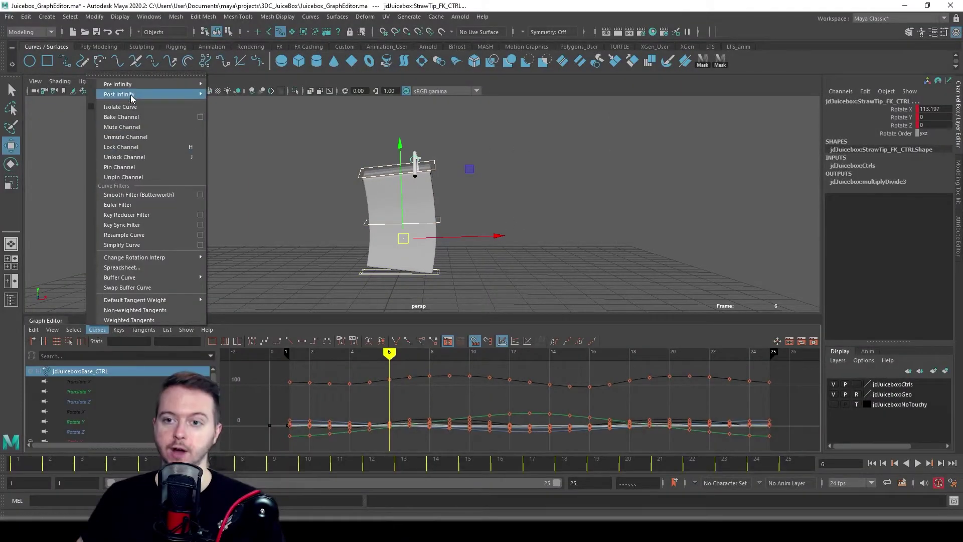
pyautogui.moveTo(127, 88)
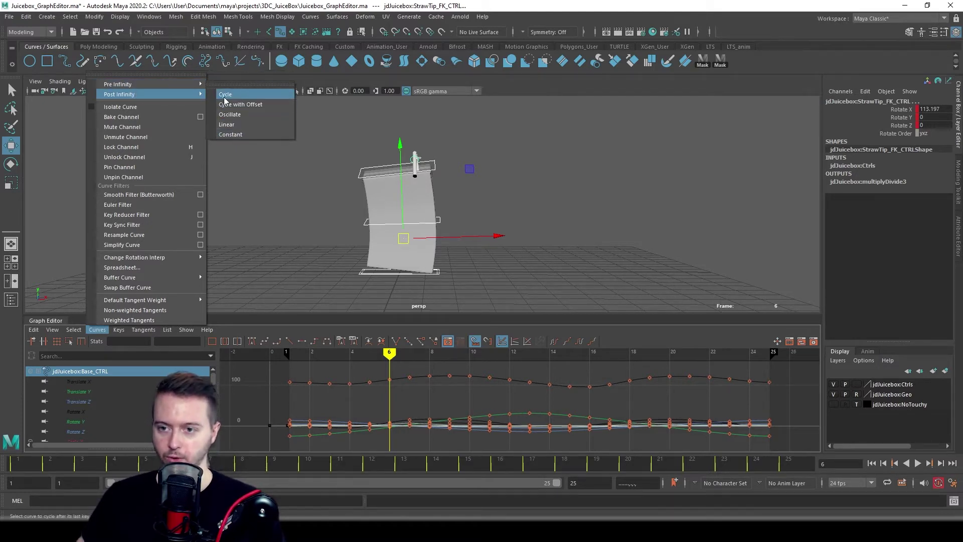
pyautogui.moveTo(177, 88)
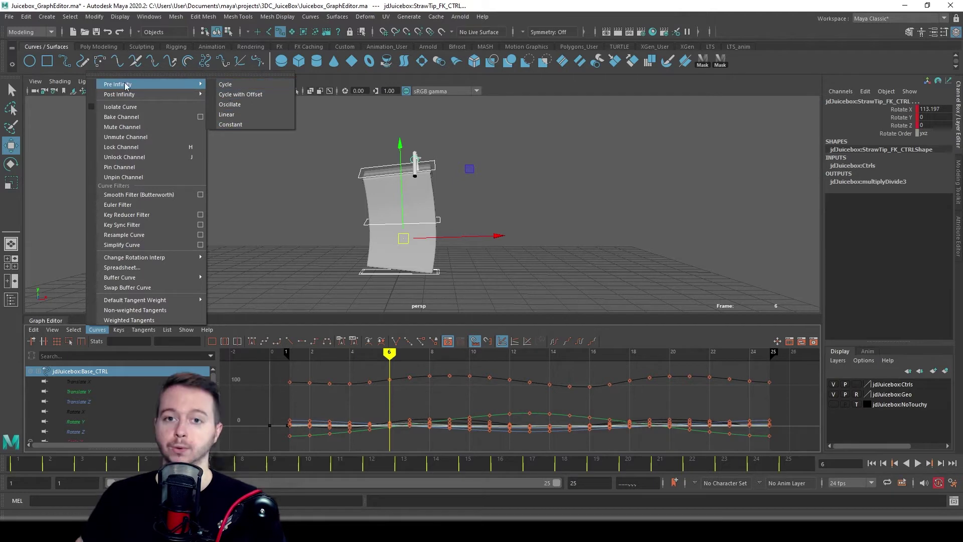
pyautogui.click(455, 402)
pyautogui.scroll(-6, 455, 402)
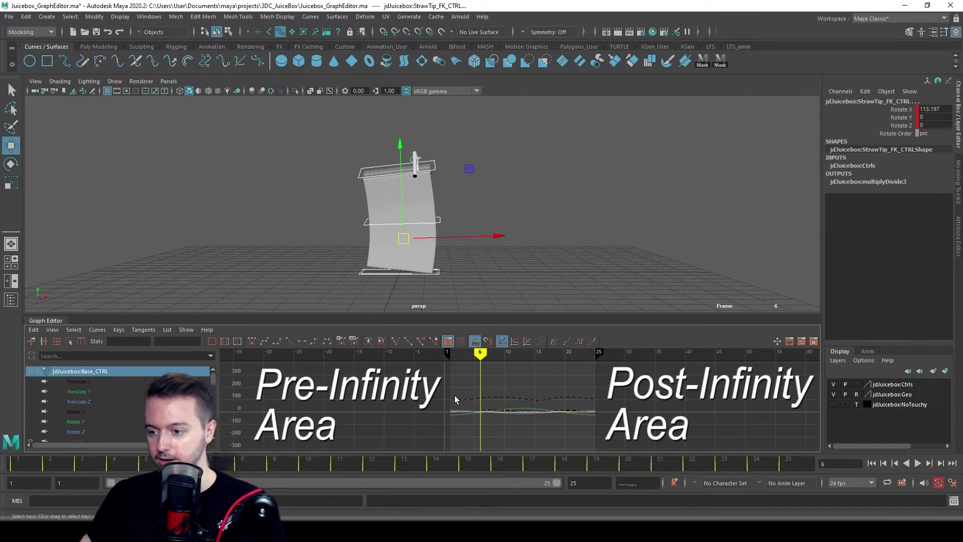
# Select all the controls and every key on their curves, and set the pre-infinity to Cycle
pyautogui.moveTo(282, 131); pyautogui.dragTo(565, 311)
pyautogui.keyDown('alt'); pyautogui.moveTo(494, 407); pyautogui.dragTo(477, 381, button='right'); pyautogui.keyUp('alt')
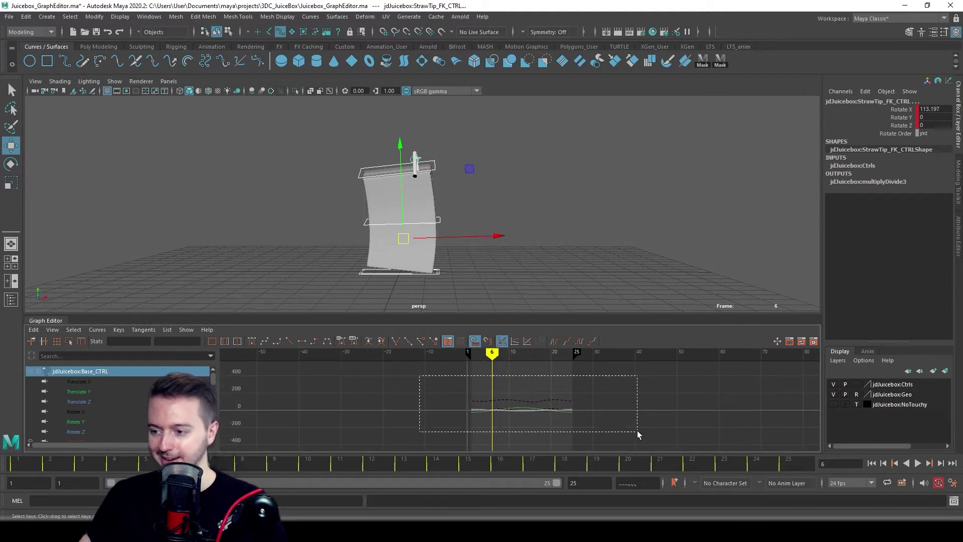
pyautogui.moveTo(637, 435); pyautogui.dragTo(637, 434)
pyautogui.click(99, 331)
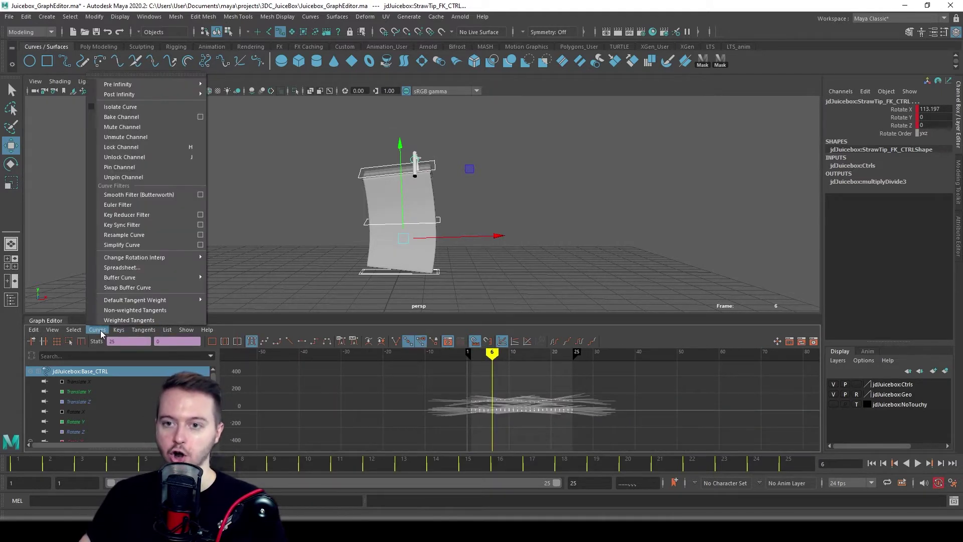
pyautogui.moveTo(128, 89)
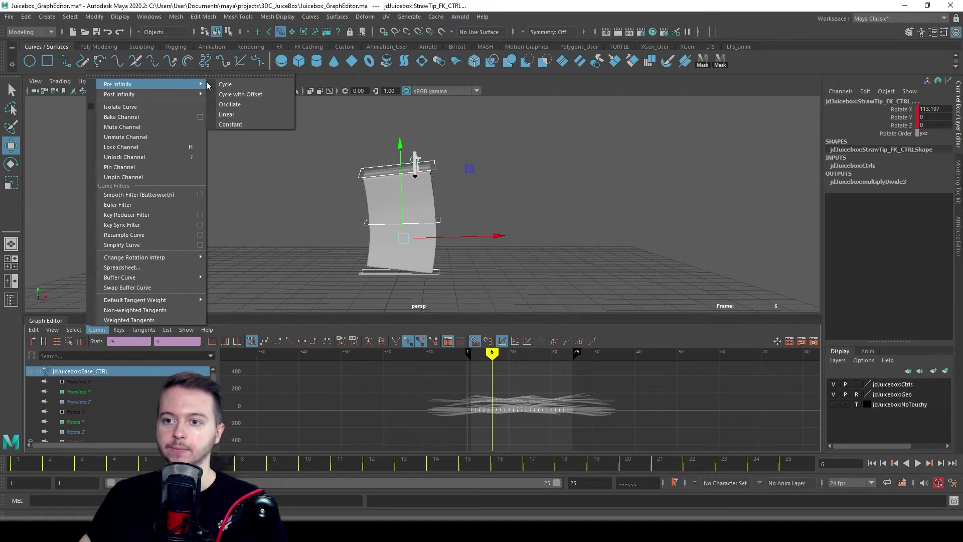
pyautogui.click(256, 86)
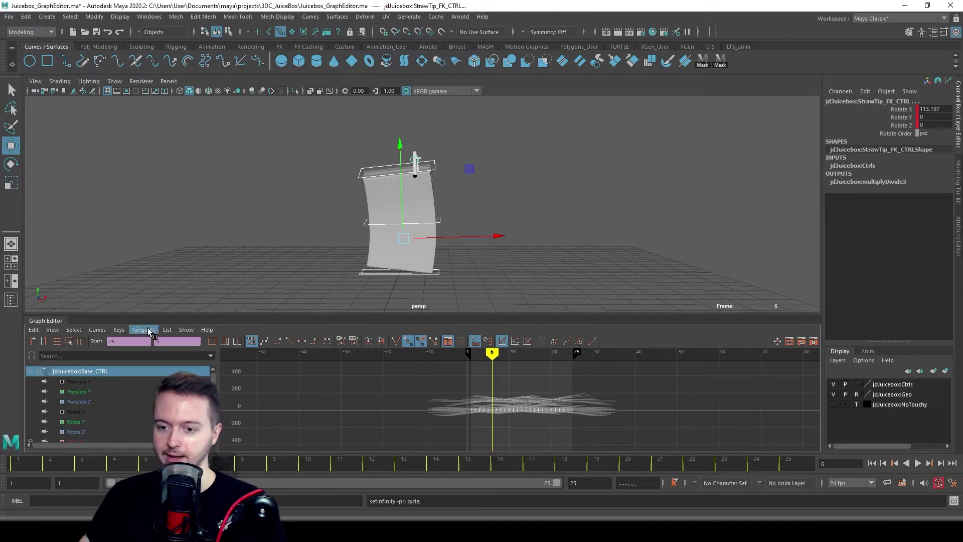
# Set the selected curves' post-infinity to Cycle, and reapply Cycle for both pre- and post-infinity
pyautogui.click(95, 331)
pyautogui.moveTo(125, 100)
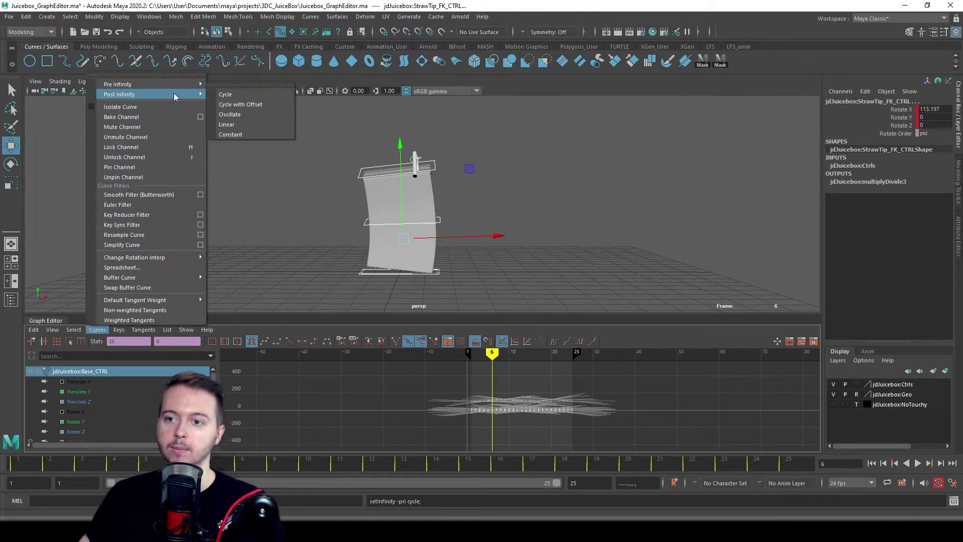
pyautogui.click(244, 96)
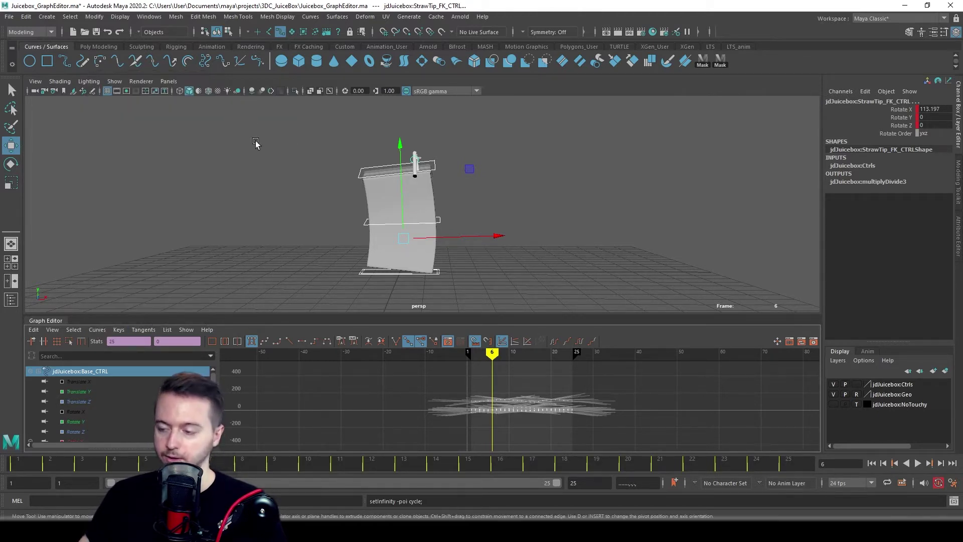
pyautogui.click(555, 343)
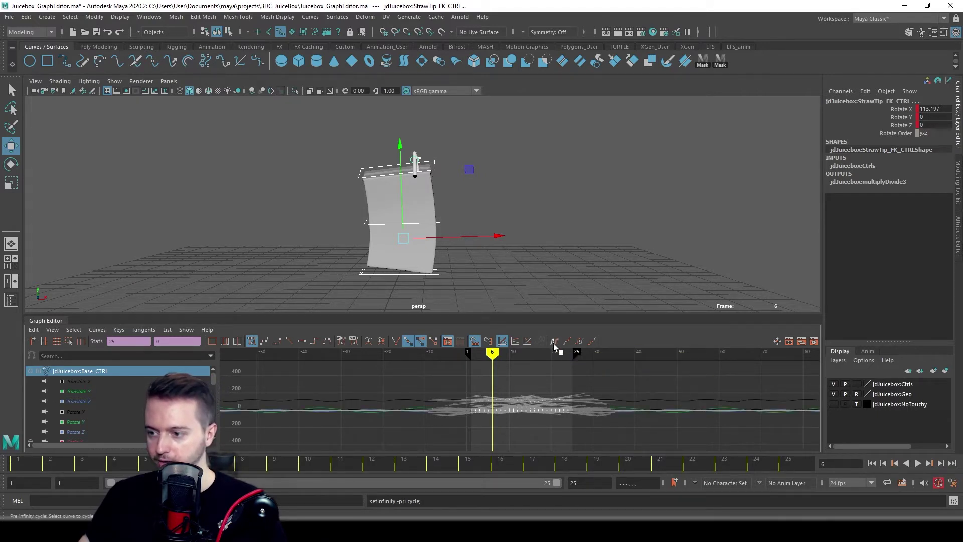
pyautogui.click(579, 343)
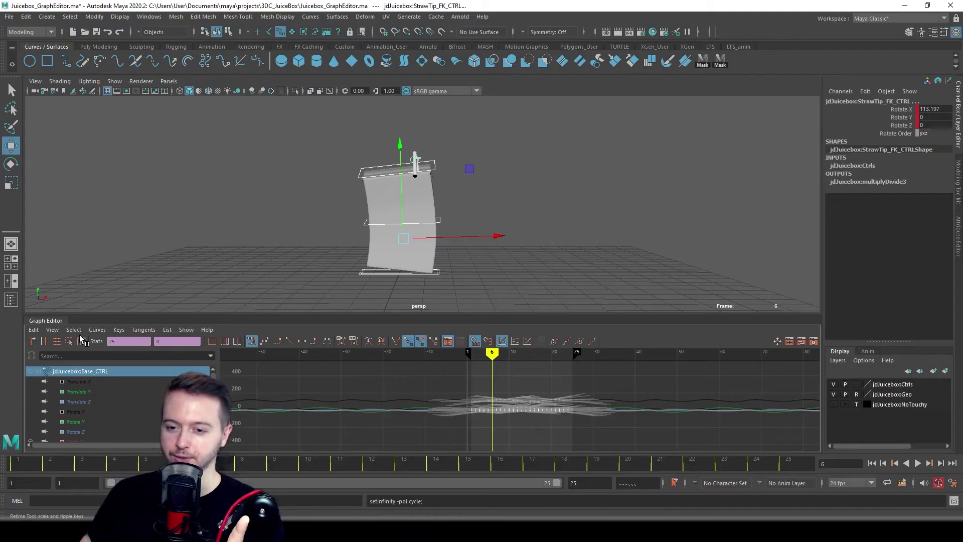
# Turn the Graph Editor's Infinity display off and back on
pyautogui.click(52, 330)
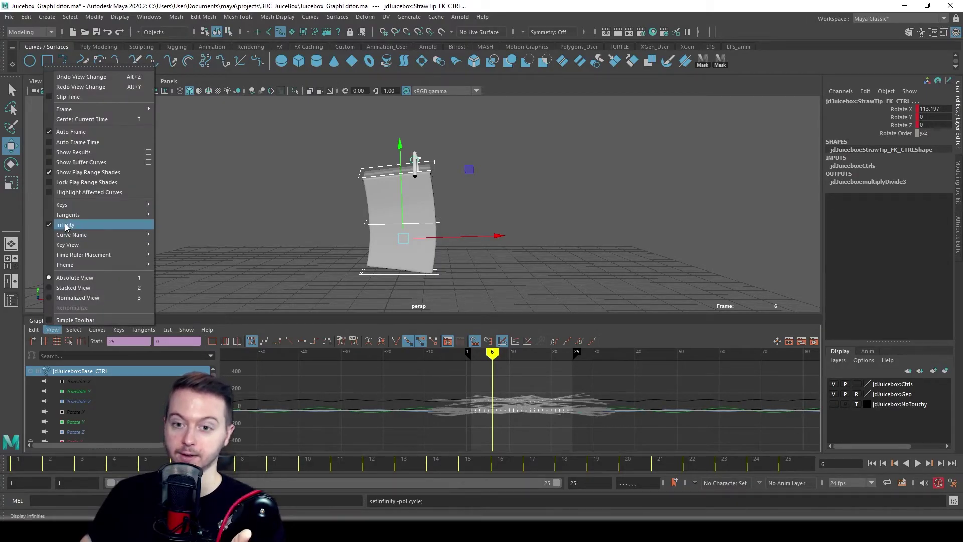
pyautogui.click(52, 225)
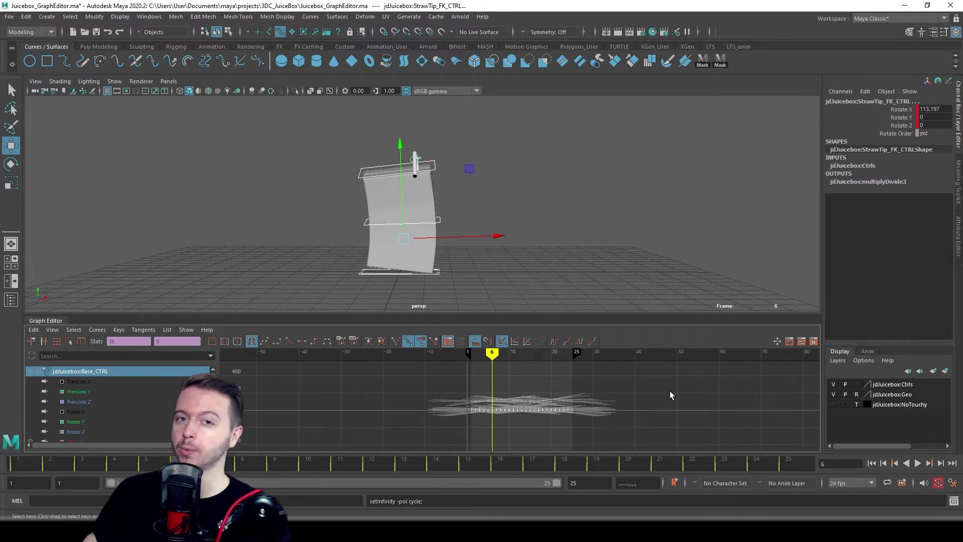
pyautogui.click(53, 331)
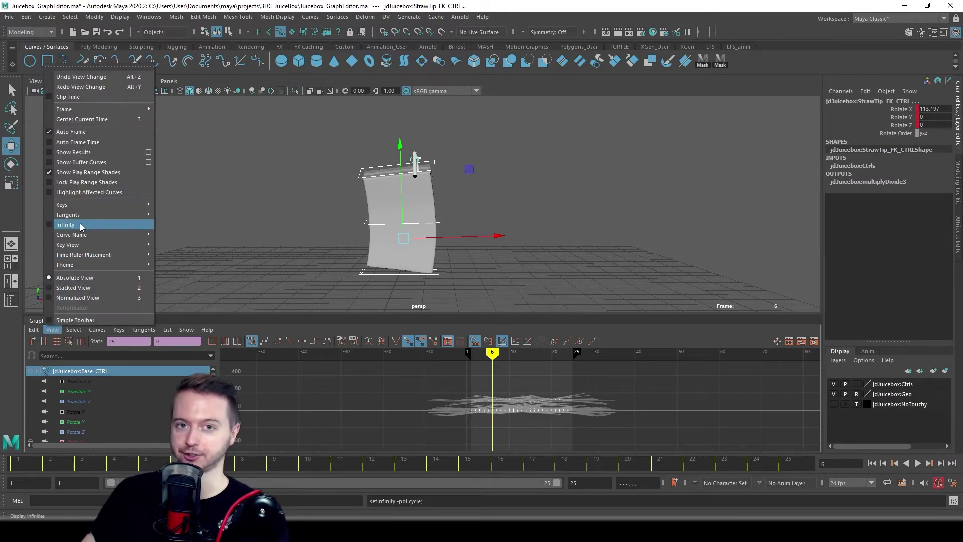
pyautogui.click(81, 227)
pyautogui.click(53, 332)
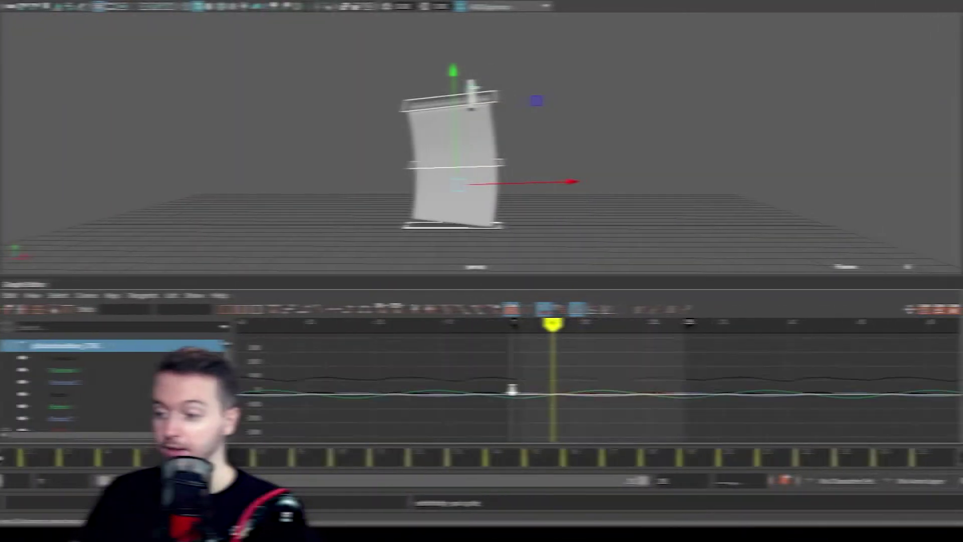
# Examine how the Base_CTRL and Mid_CTRL curves cycle past frames 1 and 25, and isolate Mid_CTRL's Rotate X curve
pyautogui.moveTo(513, 390)
pyautogui.keyDown('alt'); pyautogui.mouseDown(button='right')
pyautogui.moveTo(529, 394)
pyautogui.moveTo(507, 372)
pyautogui.mouseUp(button='right'); pyautogui.keyUp('alt')
pyautogui.moveTo(538, 377)
pyautogui.keyDown('alt'); pyautogui.keyDown('shift'); pyautogui.mouseDown(button='right')
pyautogui.moveTo(538, 386)
pyautogui.moveTo(544, 351)
pyautogui.moveTo(542, 368)
pyautogui.mouseUp(button='right'); pyautogui.keyUp('shift'); pyautogui.keyUp('alt')
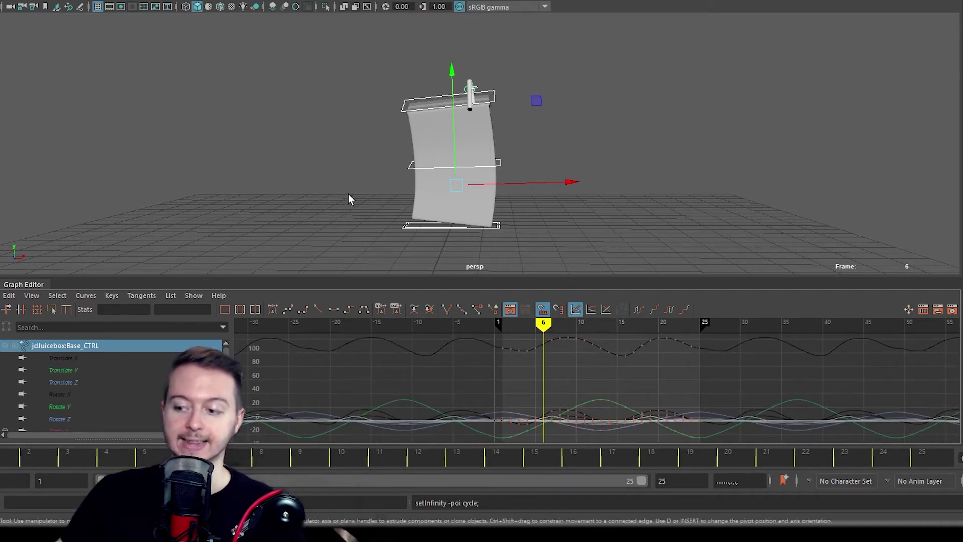
pyautogui.click(501, 227)
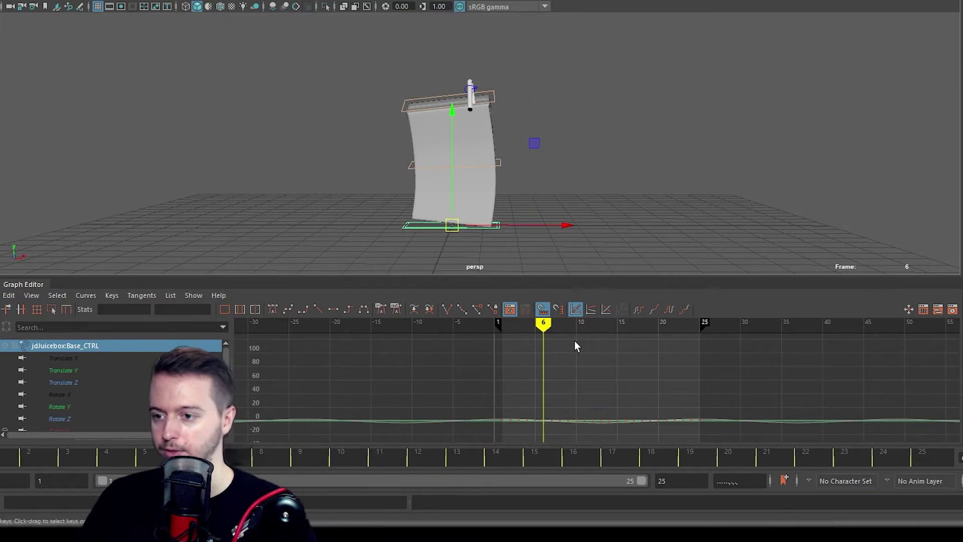
pyautogui.press('f')
pyautogui.keyDown('alt'); pyautogui.keyDown('shift'); pyautogui.moveTo(624, 377); pyautogui.dragTo(585, 330, button='right'); pyautogui.keyUp('shift'); pyautogui.keyUp('alt')
pyautogui.click(499, 161)
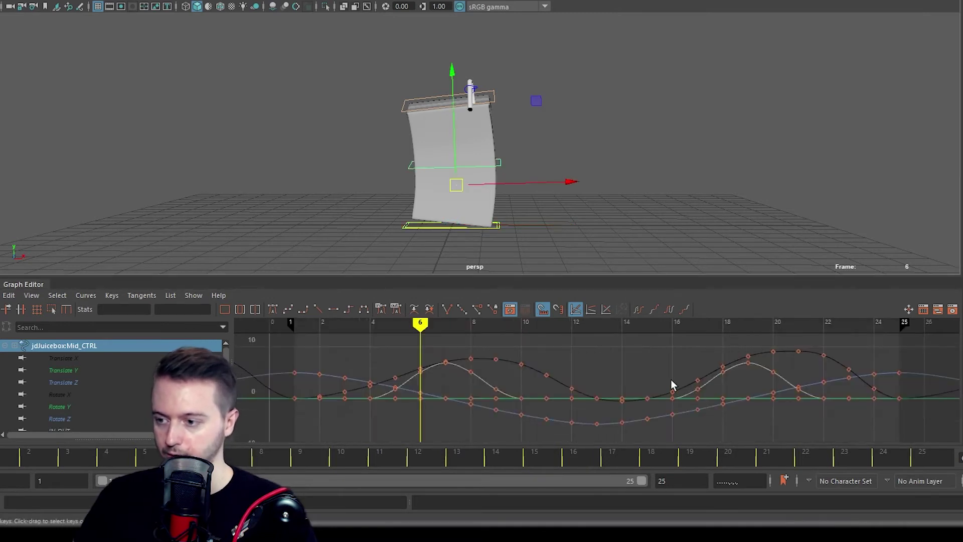
pyautogui.keyDown('alt'); pyautogui.keyDown('shift'); pyautogui.moveTo(673, 386); pyautogui.dragTo(638, 356, button='right'); pyautogui.keyUp('shift'); pyautogui.keyUp('alt')
pyautogui.keyDown('alt'); pyautogui.moveTo(472, 394); pyautogui.dragTo(500, 399, button='right'); pyautogui.keyUp('alt')
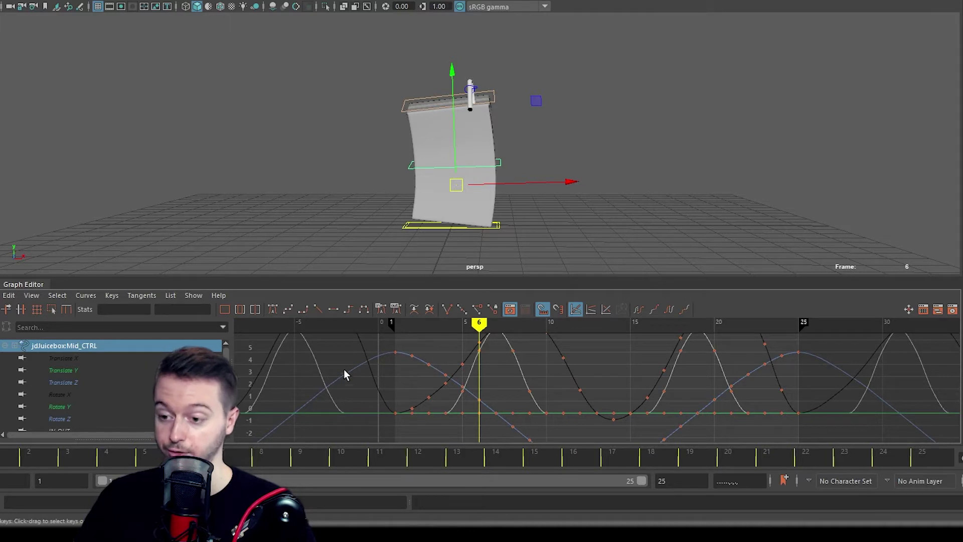
pyautogui.click(61, 395)
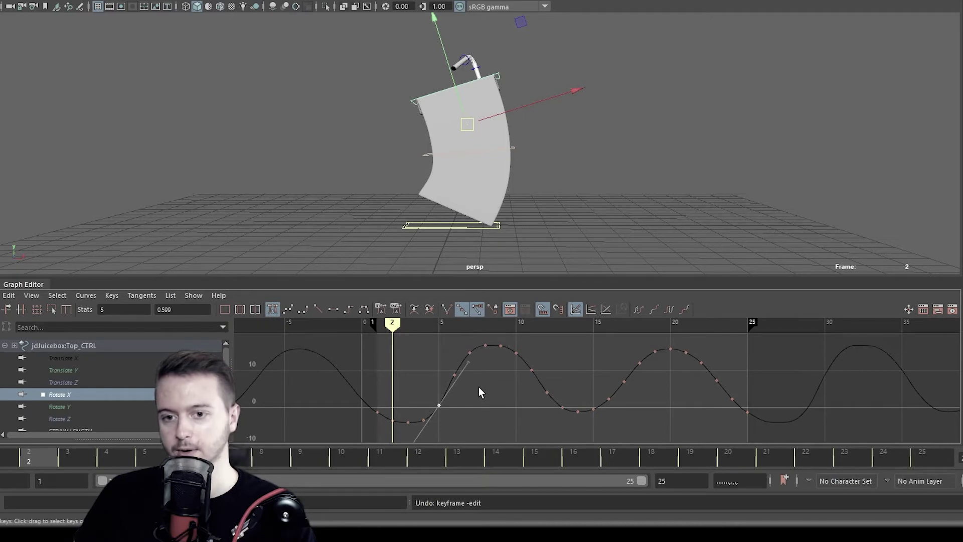
# Try moving the frame 5 key on Top_CTRL's Rotate X curve with the Move tool constrained to one axis, undoing the moves
pyautogui.press('w')
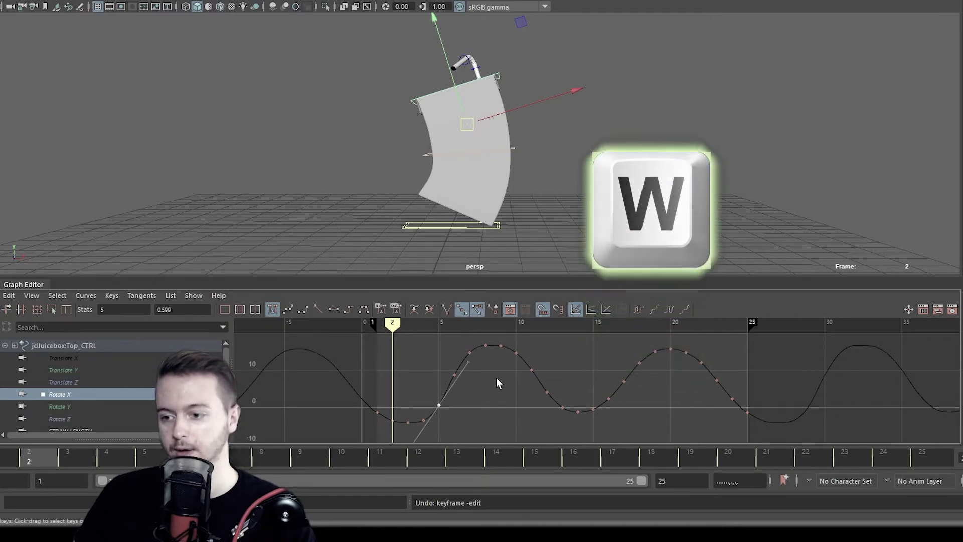
pyautogui.keyDown('shift'); pyautogui.moveTo(496, 383); pyautogui.dragTo(635, 371, button='middle'); pyautogui.keyUp('shift')
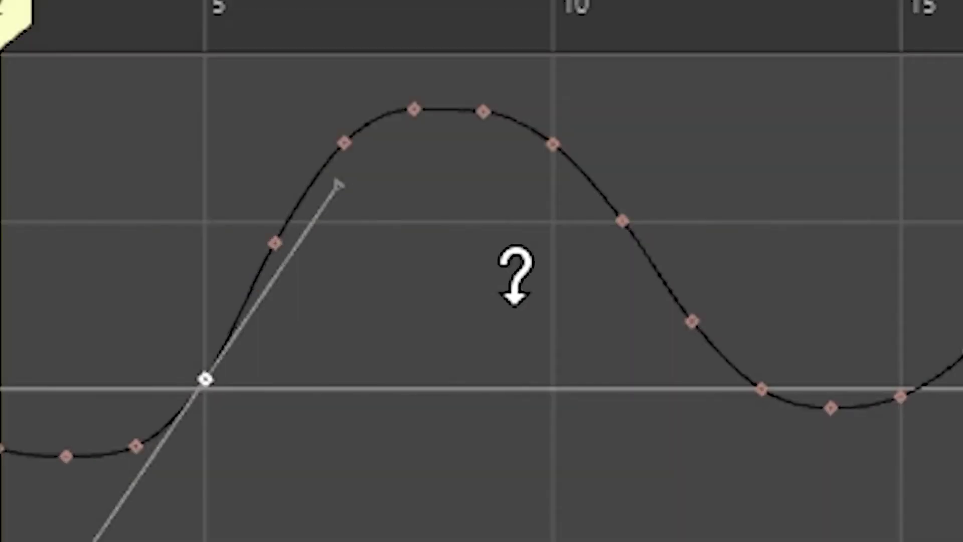
pyautogui.hotkey('ctrl', 'z')
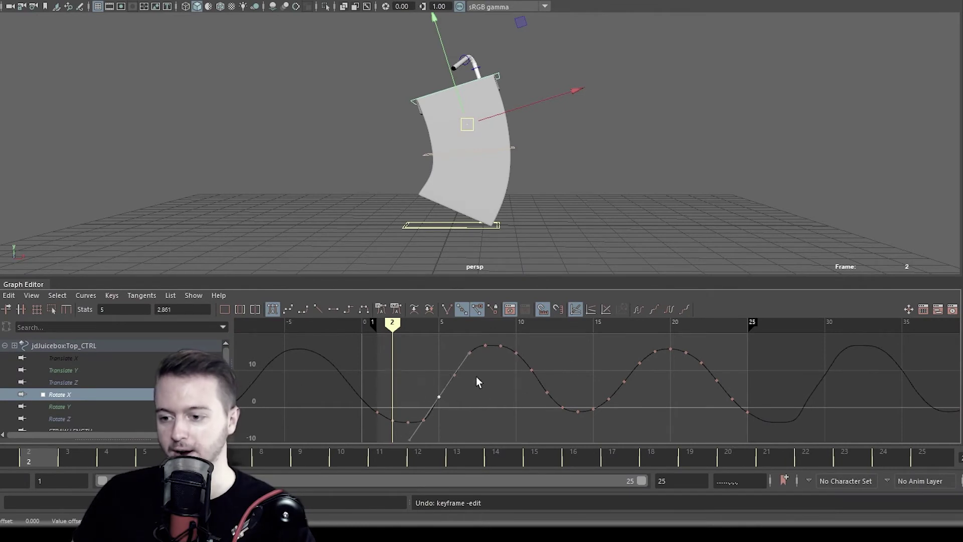
pyautogui.hotkey('ctrl', 'z')
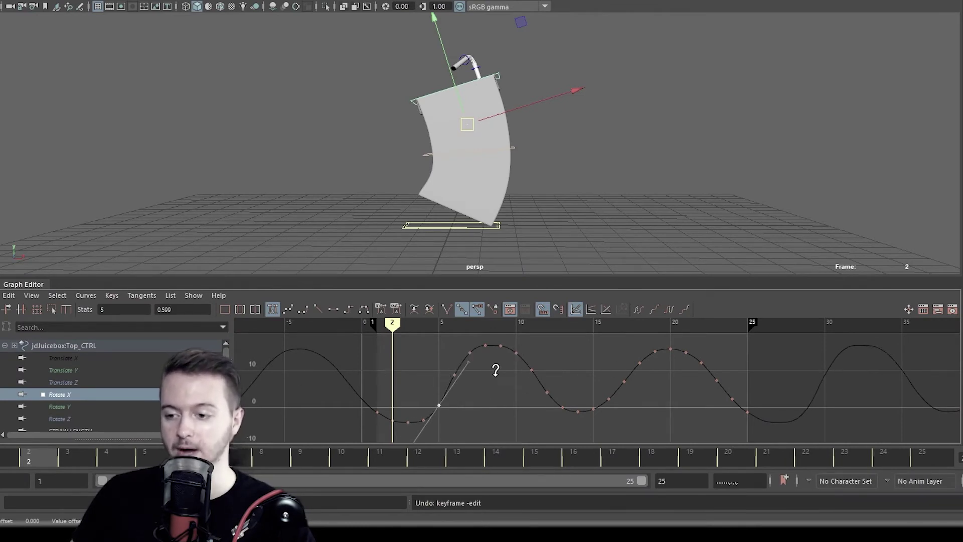
pyautogui.moveTo(495, 370); pyautogui.dragTo(495, 393, button='middle')
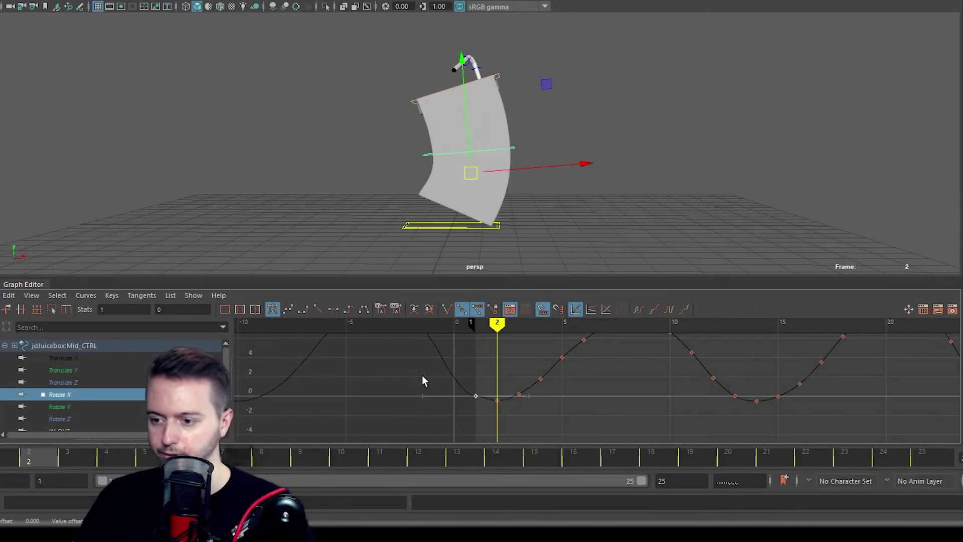
# Raise the frame 2 key on Mid_CTRL's Rotate X curve slightly to smooth the dip
pyautogui.moveTo(398, 396); pyautogui.dragTo(338, 348, button='middle')
pyautogui.click(491, 360)
pyautogui.scroll(4, 430, 388)
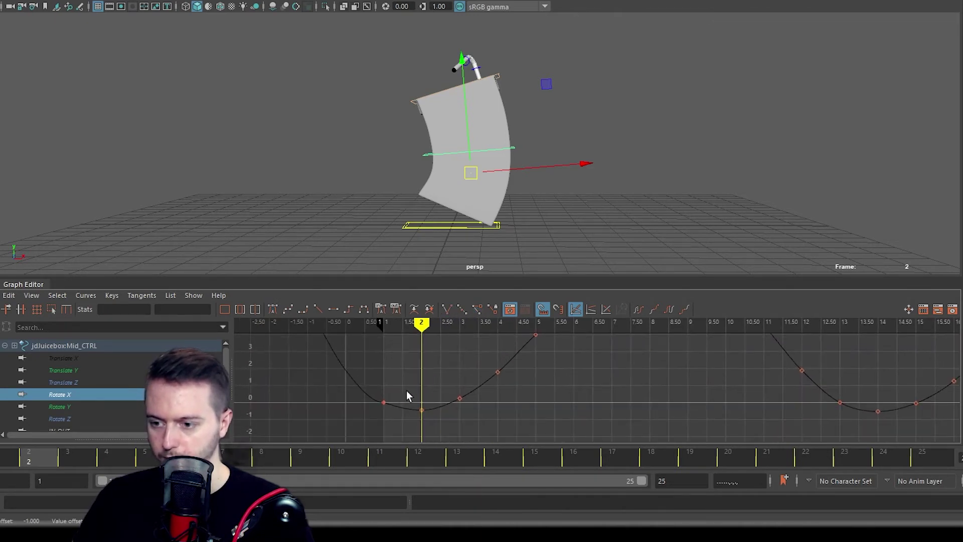
pyautogui.moveTo(435, 417); pyautogui.dragTo(435, 419)
pyautogui.keyDown('shift'); pyautogui.moveTo(438, 367); pyautogui.dragTo(441, 362, button='middle'); pyautogui.keyUp('shift')
pyautogui.click(440, 363)
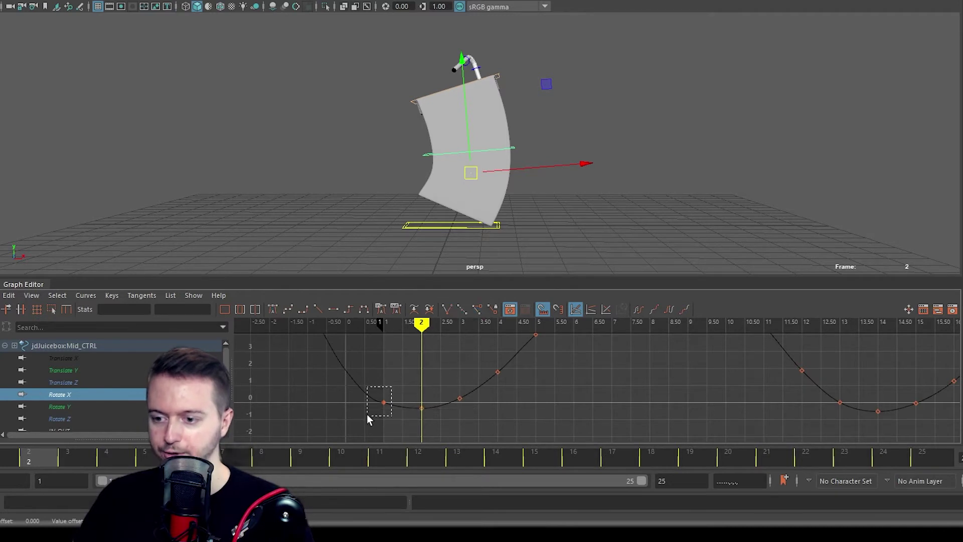
# Tilt the frame 1 key's tangents on Mid_CTRL's Rotate X curve along its slope, comparing it with the frame 25 key
pyautogui.moveTo(368, 419); pyautogui.dragTo(368, 418)
pyautogui.scroll(-3, 570, 388)
pyautogui.keyDown('alt'); pyautogui.moveTo(739, 381); pyautogui.dragTo(444, 372, button='middle'); pyautogui.keyUp('alt')
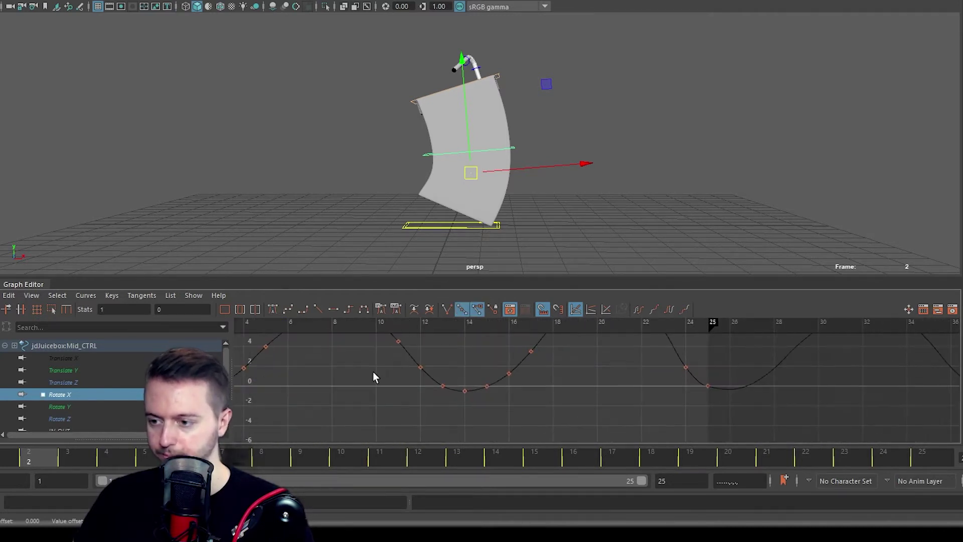
pyautogui.keyDown('alt'); pyautogui.moveTo(608, 380); pyautogui.dragTo(506, 382, button='middle'); pyautogui.keyUp('alt')
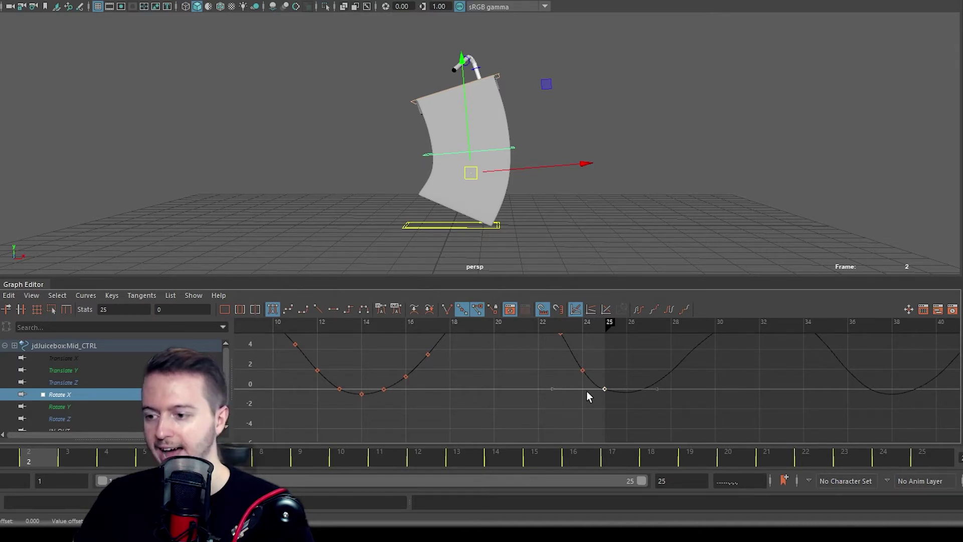
pyautogui.keyDown('alt'); pyautogui.moveTo(446, 390); pyautogui.dragTo(761, 394, button='middle'); pyautogui.keyUp('alt')
pyautogui.click(390, 386)
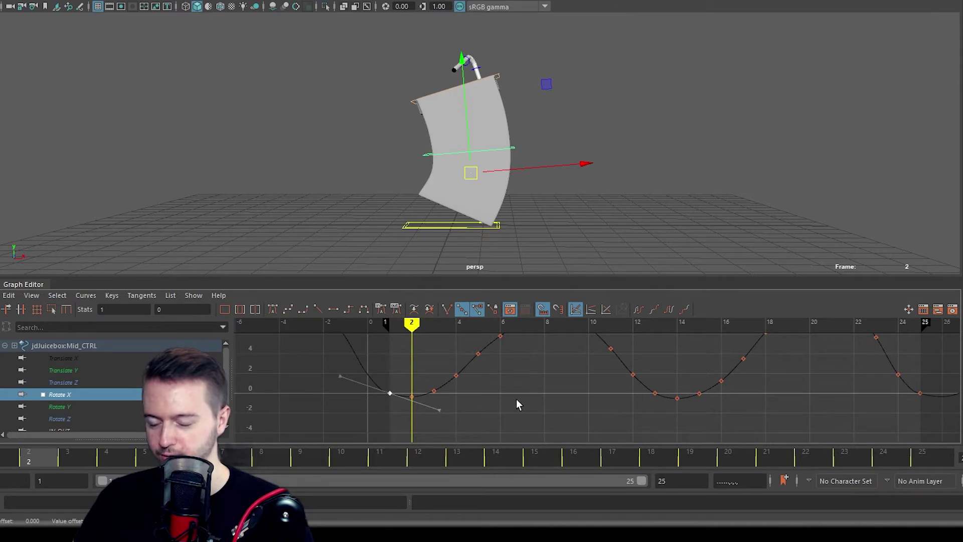
pyautogui.keyDown('alt'); pyautogui.moveTo(622, 419); pyautogui.dragTo(571, 390, button='middle'); pyautogui.keyUp('alt')
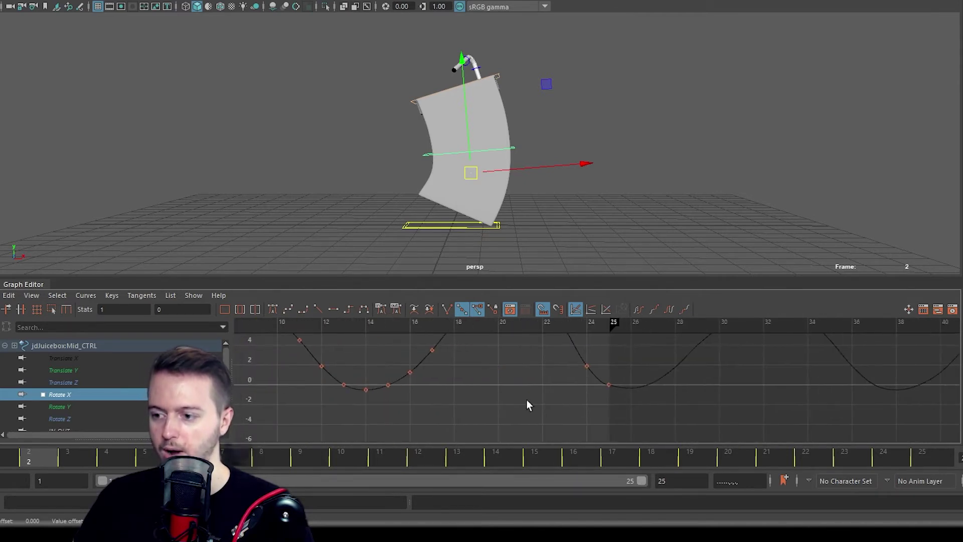
# Try adjusting the frame 1 and frame 25 keys on Mid_CTRL's Rotate X curve separately, undoing the edits
pyautogui.keyDown('alt'); pyautogui.moveTo(501, 405); pyautogui.dragTo(738, 378, button='middle'); pyautogui.keyUp('alt')
pyautogui.moveTo(713, 391); pyautogui.dragTo(714, 390)
pyautogui.moveTo(803, 402); pyautogui.dragTo(857, 400, button='middle')
pyautogui.hotkey('ctrl', 'z')
pyautogui.moveTo(371, 382); pyautogui.dragTo(341, 408)
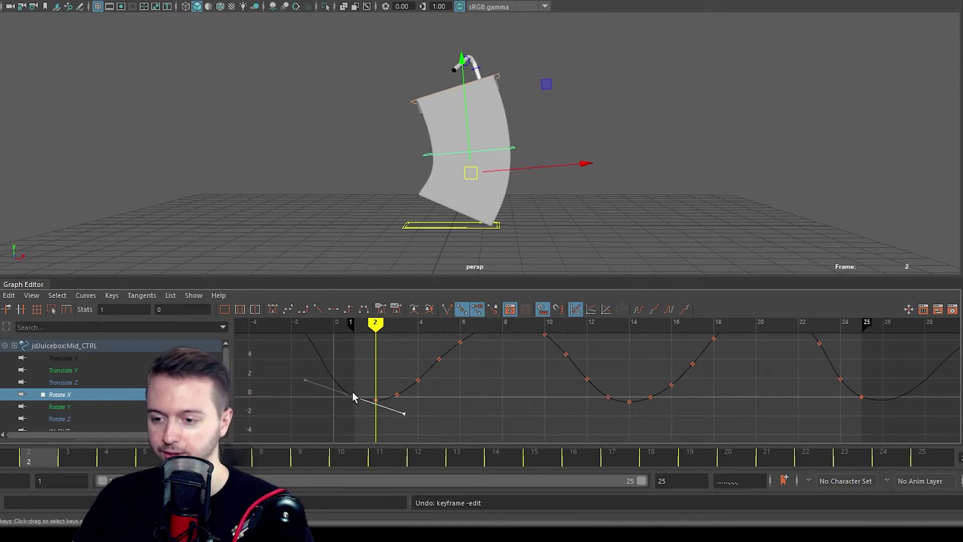
pyautogui.moveTo(467, 393); pyautogui.dragTo(406, 419, button='middle')
pyautogui.moveTo(882, 383); pyautogui.dragTo(853, 413)
pyautogui.moveTo(940, 402); pyautogui.dragTo(860, 454, button='middle')
pyautogui.hotkey('ctrl', 'z')
pyautogui.moveTo(878, 379); pyautogui.dragTo(855, 405)
pyautogui.moveTo(361, 377); pyautogui.dragTo(339, 412)
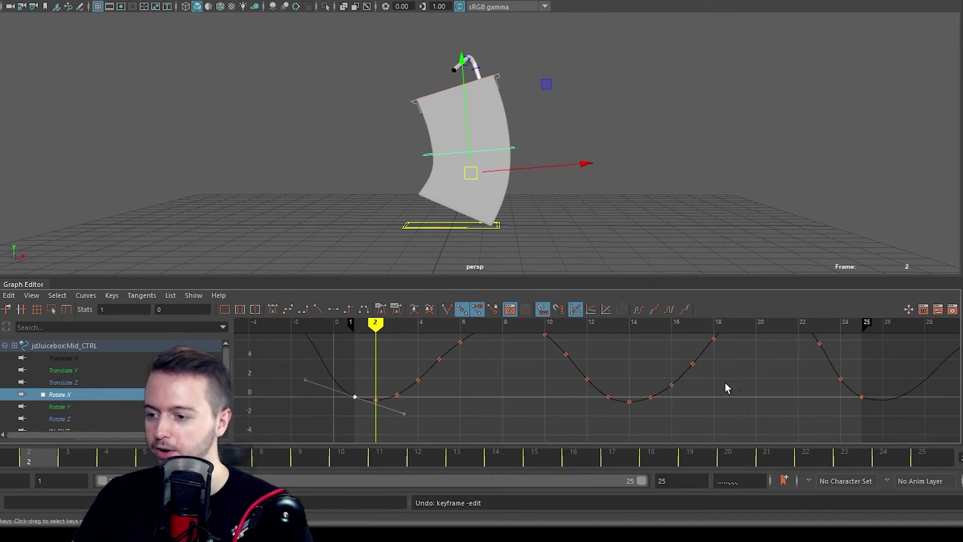
# Select Top_CTRL and isolate its Rotate X curve in the Graph Editor
pyautogui.scroll(-4, 722, 383)
pyautogui.scroll(2, 697, 374)
pyautogui.click(305, 396)
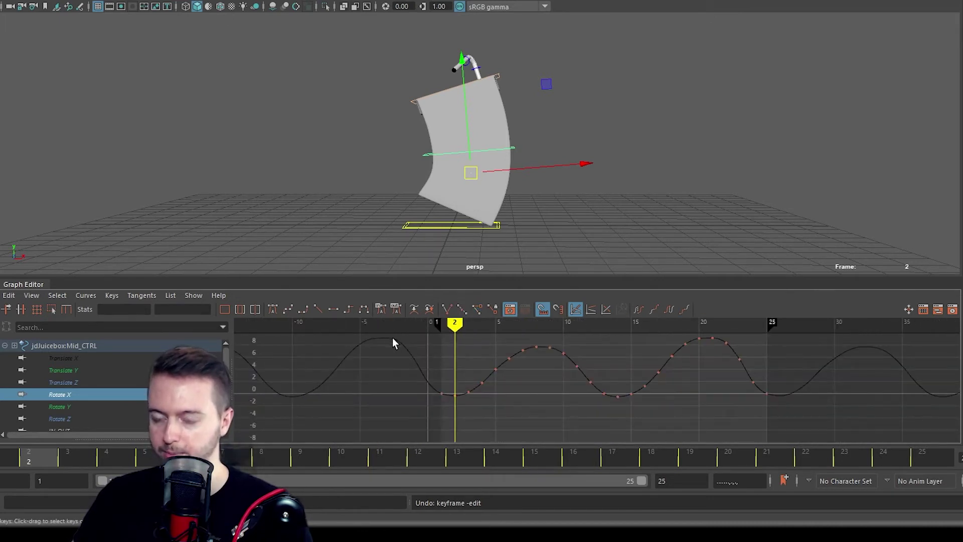
pyautogui.click(414, 100)
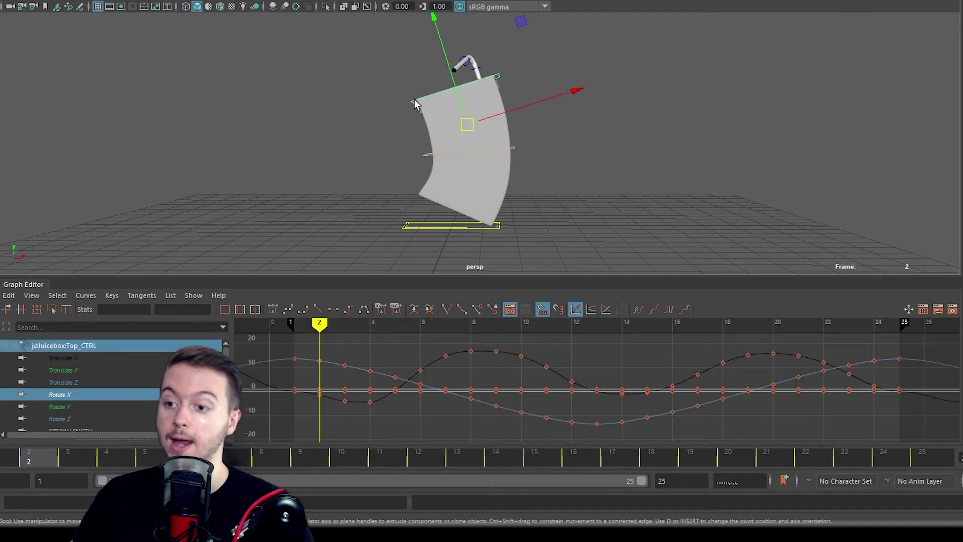
pyautogui.press('a')
pyautogui.keyDown('alt'); pyautogui.keyDown('shift'); pyautogui.moveTo(549, 382); pyautogui.dragTo(546, 360, button='right'); pyautogui.keyUp('shift'); pyautogui.keyUp('alt')
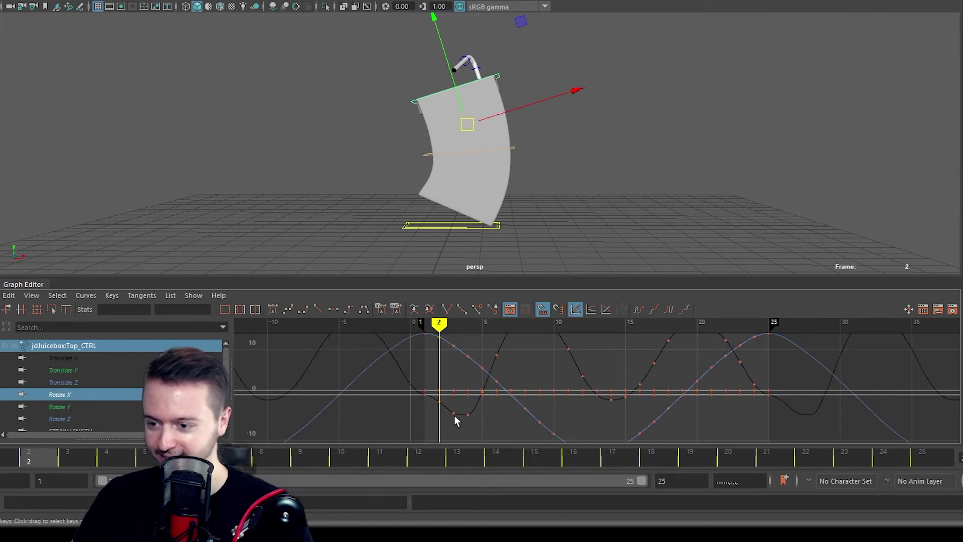
pyautogui.click(57, 394)
# Tilt the tangents of the frame 1 and frame 25 keys on Top_CTRL's Rotate X curve to follow the downward slope
pyautogui.moveTo(398, 382); pyautogui.dragTo(369, 411)
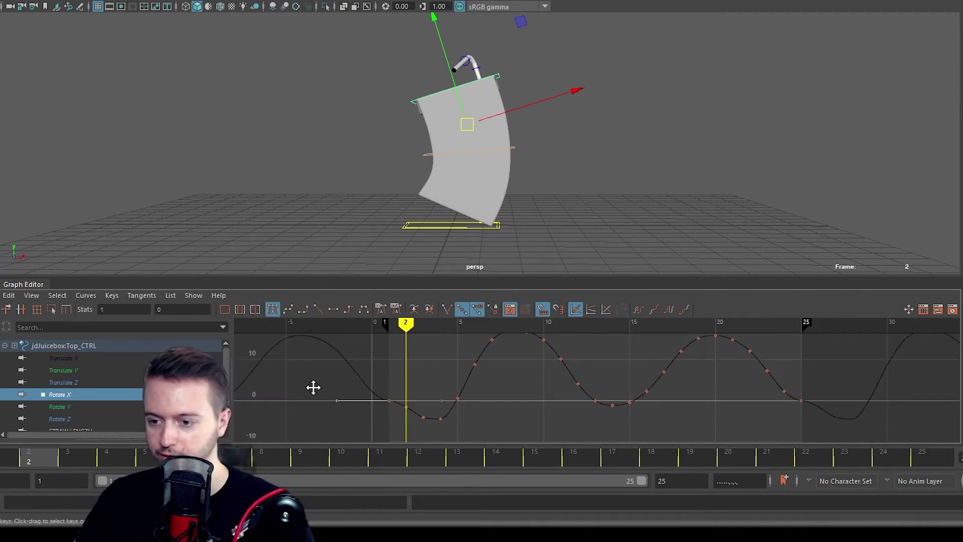
pyautogui.moveTo(311, 387); pyautogui.dragTo(284, 337, button='middle')
pyautogui.moveTo(823, 388); pyautogui.dragTo(798, 414)
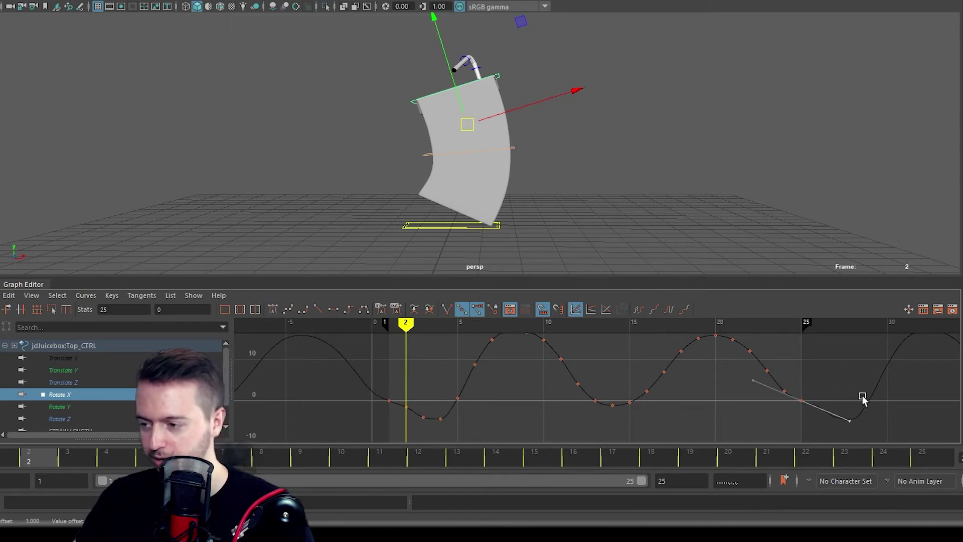
pyautogui.click(423, 391)
# Raise the frame 4 key on Top_CTRL's Rotate X curve to about -3.43 and lower the frame 2 key slightly
pyautogui.moveTo(414, 396); pyautogui.dragTo(451, 423)
pyautogui.keyDown('shift'); pyautogui.moveTo(513, 396); pyautogui.dragTo(514, 392, button='middle'); pyautogui.keyUp('shift')
pyautogui.keyDown('alt'); pyautogui.moveTo(412, 399); pyautogui.dragTo(442, 396, button='right'); pyautogui.keyUp('alt')
pyautogui.keyDown('alt'); pyautogui.moveTo(443, 396); pyautogui.dragTo(565, 369, button='middle'); pyautogui.keyUp('alt')
pyautogui.keyDown('alt'); pyautogui.moveTo(458, 374); pyautogui.dragTo(465, 376, button='right'); pyautogui.keyUp('alt')
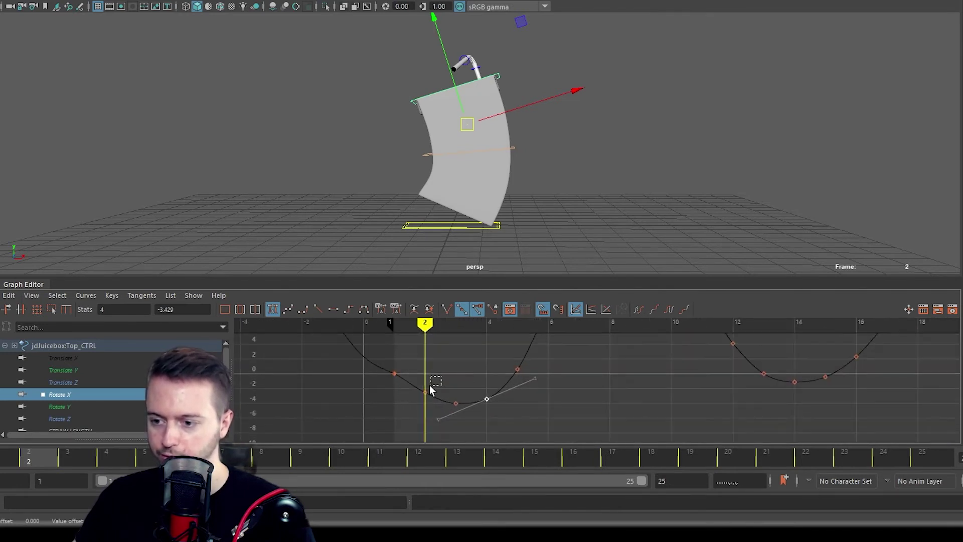
pyautogui.moveTo(441, 376); pyautogui.dragTo(424, 399)
pyautogui.moveTo(453, 356); pyautogui.dragTo(454, 367, button='middle')
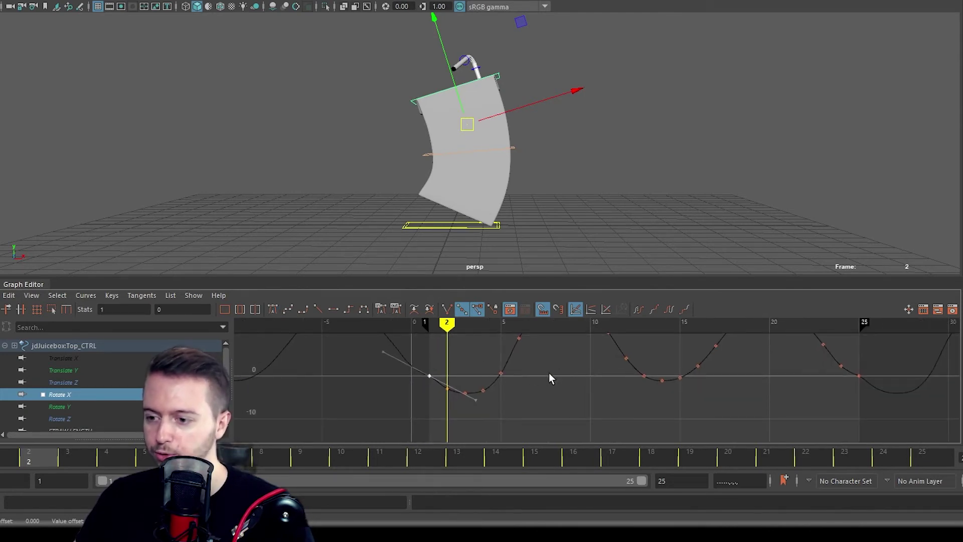
# Try lowering the frame 1 and frame 25 keys on Top_CTRL's Rotate X curve one at a time, undoing the moves
pyautogui.moveTo(558, 374); pyautogui.dragTo(562, 378, button='middle')
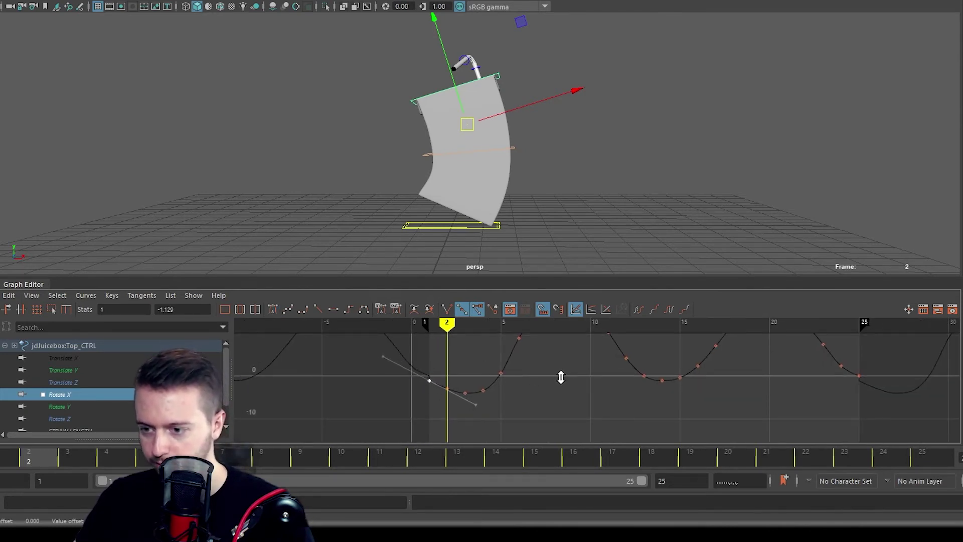
pyautogui.click(533, 379)
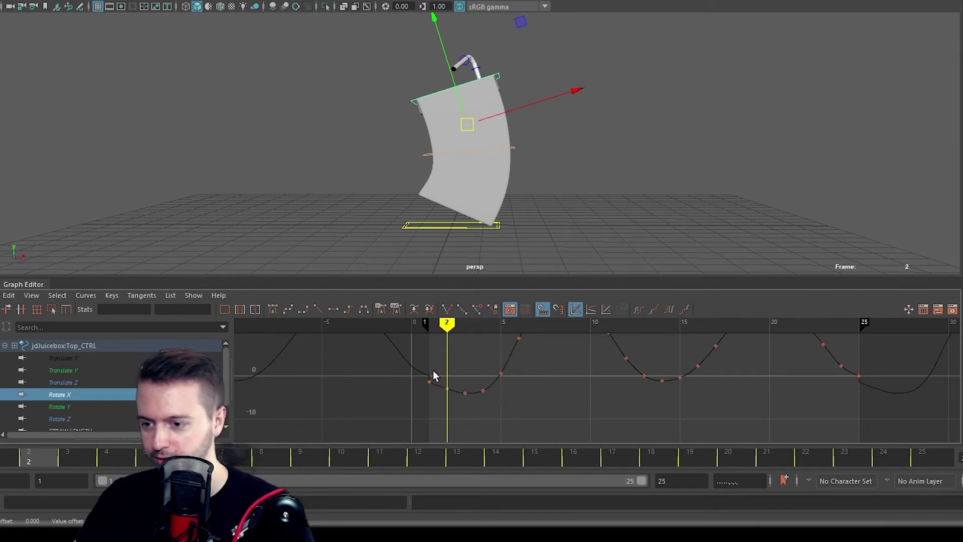
pyautogui.moveTo(871, 369); pyautogui.dragTo(853, 387)
pyautogui.keyDown('shift'); pyautogui.moveTo(903, 367); pyautogui.dragTo(902, 377, button='middle'); pyautogui.keyUp('shift')
pyautogui.hotkey('ctrl', 'z')
pyautogui.hotkey('ctrl', 'z')
pyautogui.hotkey('ctrl', 'z')
pyautogui.click(601, 424)
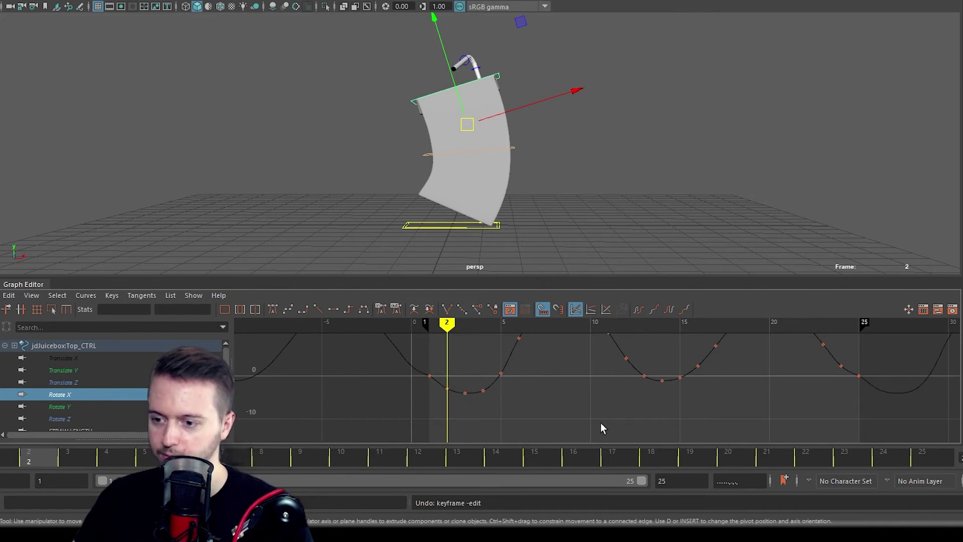
# Select the frame 1 and frame 25 keys on Top_CTRL's Rotate X curve and move them vertically together
pyautogui.moveTo(415, 378); pyautogui.dragTo(418, 379)
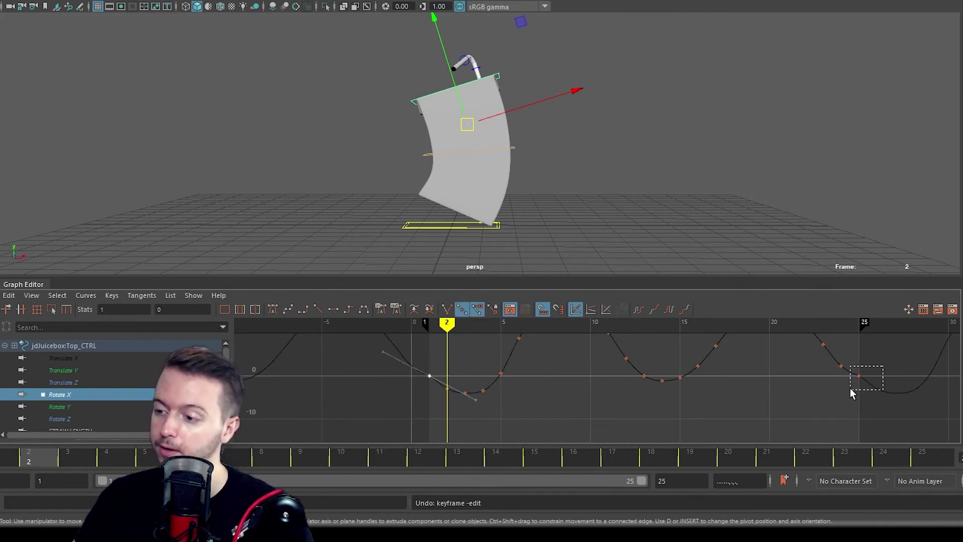
pyautogui.keyDown('shift'); pyautogui.moveTo(847, 393); pyautogui.dragTo(854, 395); pyautogui.keyUp('shift')
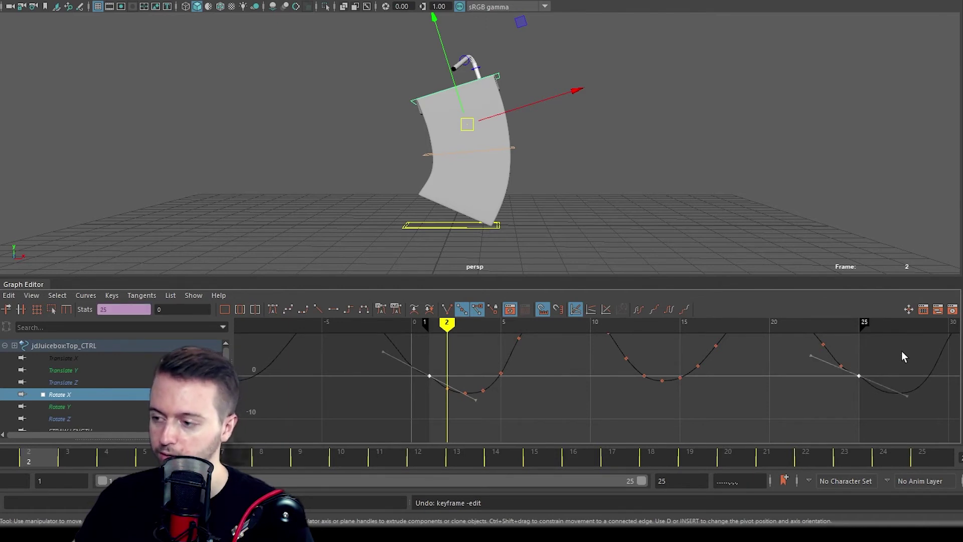
pyautogui.click(419, 380)
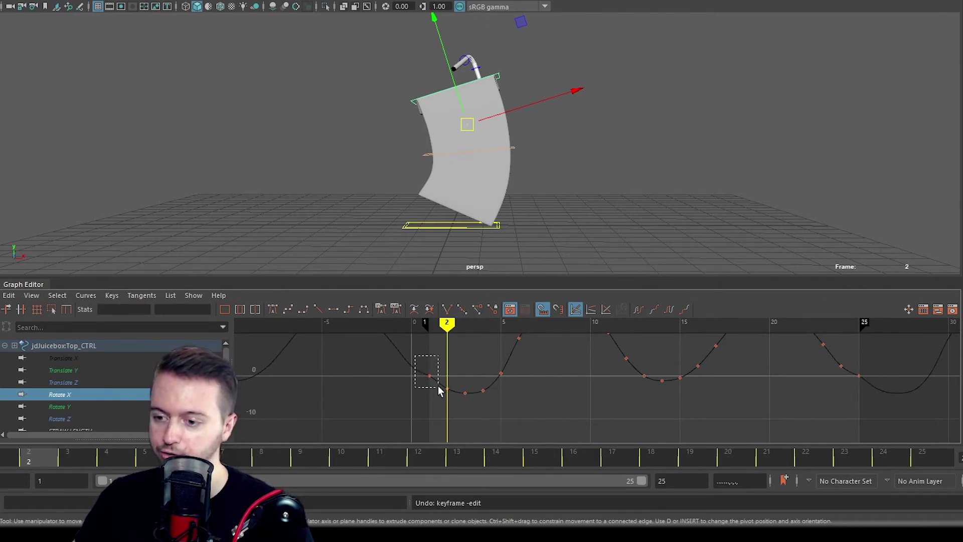
pyautogui.moveTo(430, 378); pyautogui.dragTo(432, 379)
pyautogui.keyDown('shift'); pyautogui.moveTo(850, 389); pyautogui.dragTo(851, 389); pyautogui.keyUp('shift')
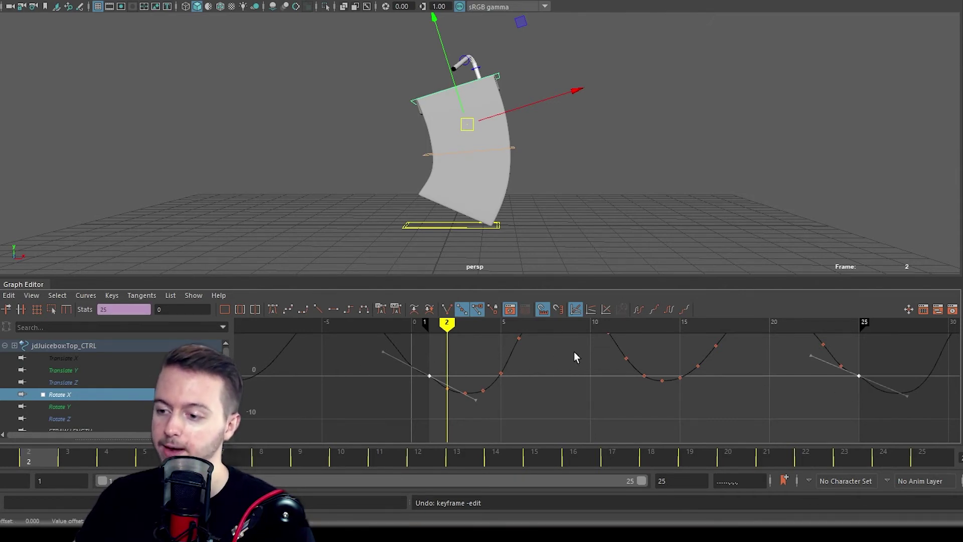
pyautogui.moveTo(574, 351); pyautogui.dragTo(575, 355, button='middle')
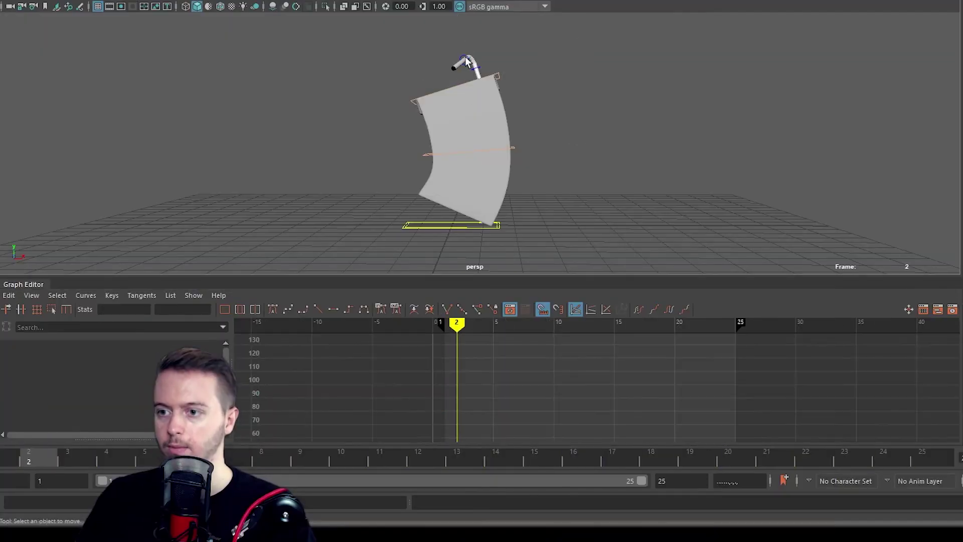
# Select StrawTip_FK_CTRL and lower the frame 1 and frame 25 keys of its Rotate X curve together to about 105.34
pyautogui.click(465, 56)
pyautogui.keyDown('alt'); pyautogui.moveTo(636, 369); pyautogui.dragTo(603, 354, button='right'); pyautogui.keyUp('alt')
pyautogui.keyDown('alt'); pyautogui.keyDown('shift'); pyautogui.moveTo(603, 354); pyautogui.dragTo(531, 395, button='middle'); pyautogui.keyUp('shift'); pyautogui.keyUp('alt')
pyautogui.keyDown('alt'); pyautogui.moveTo(501, 394); pyautogui.dragTo(525, 390, button='right'); pyautogui.keyUp('alt')
pyautogui.keyDown('alt'); pyautogui.moveTo(552, 381); pyautogui.dragTo(390, 383, button='middle'); pyautogui.keyUp('alt')
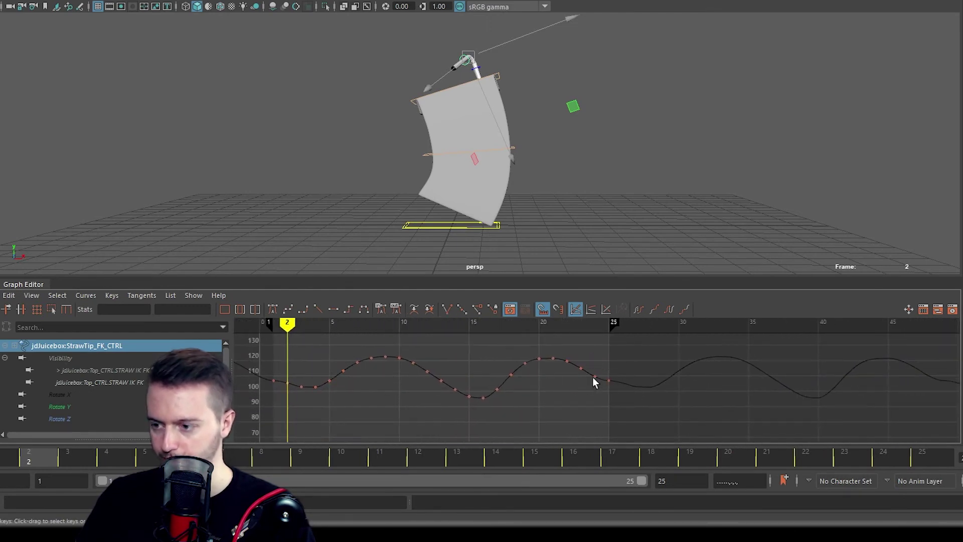
pyautogui.keyDown('alt'); pyautogui.moveTo(464, 391); pyautogui.dragTo(741, 404, button='right'); pyautogui.keyUp('alt')
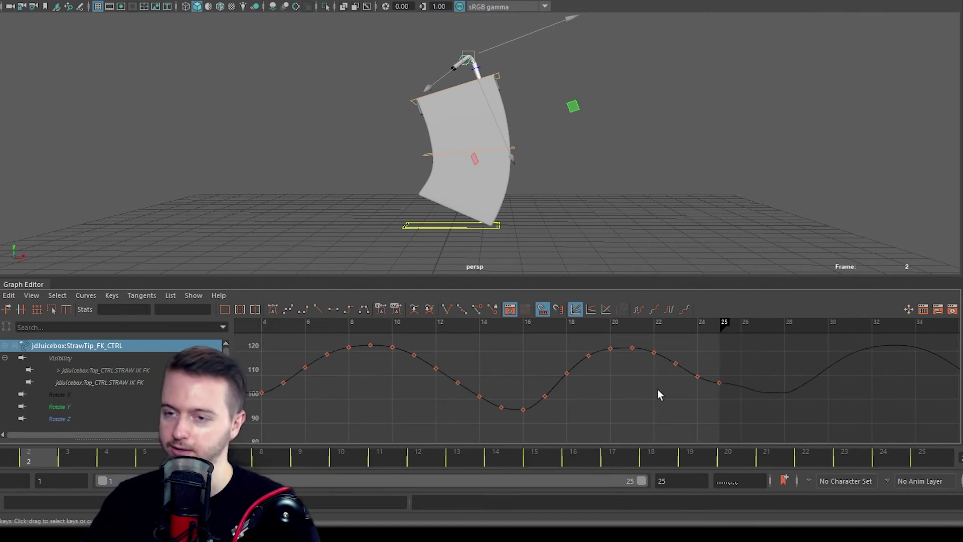
pyautogui.keyDown('alt'); pyautogui.moveTo(618, 394); pyautogui.dragTo(506, 390, button='middle'); pyautogui.keyUp('alt')
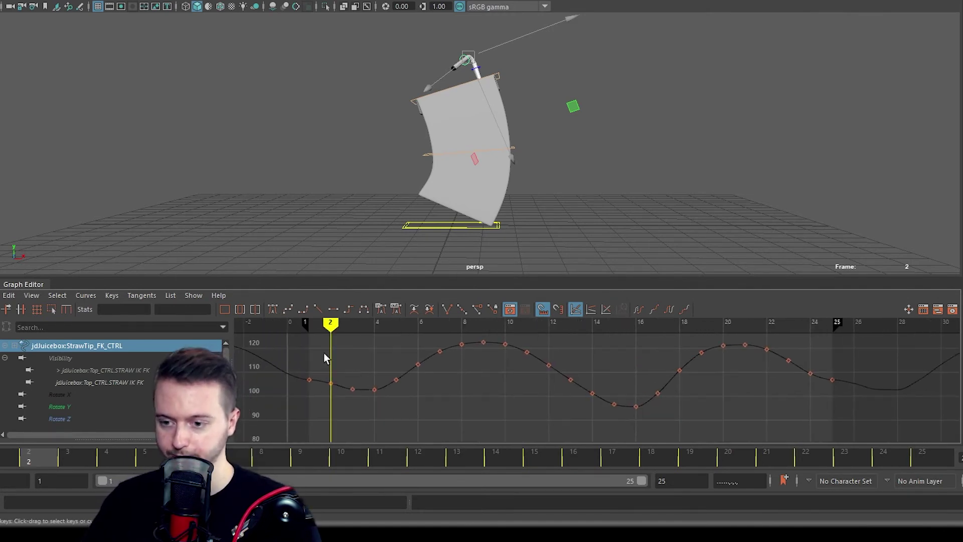
pyautogui.moveTo(319, 366); pyautogui.dragTo(297, 394)
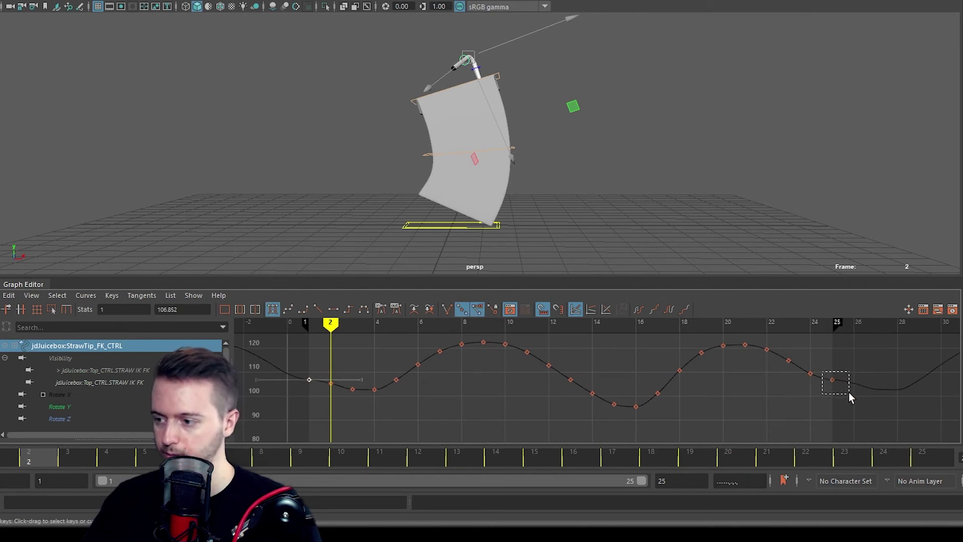
pyautogui.keyDown('shift'); pyautogui.moveTo(849, 393); pyautogui.dragTo(850, 394); pyautogui.keyUp('shift')
pyautogui.hotkey('ctrl', 'z')
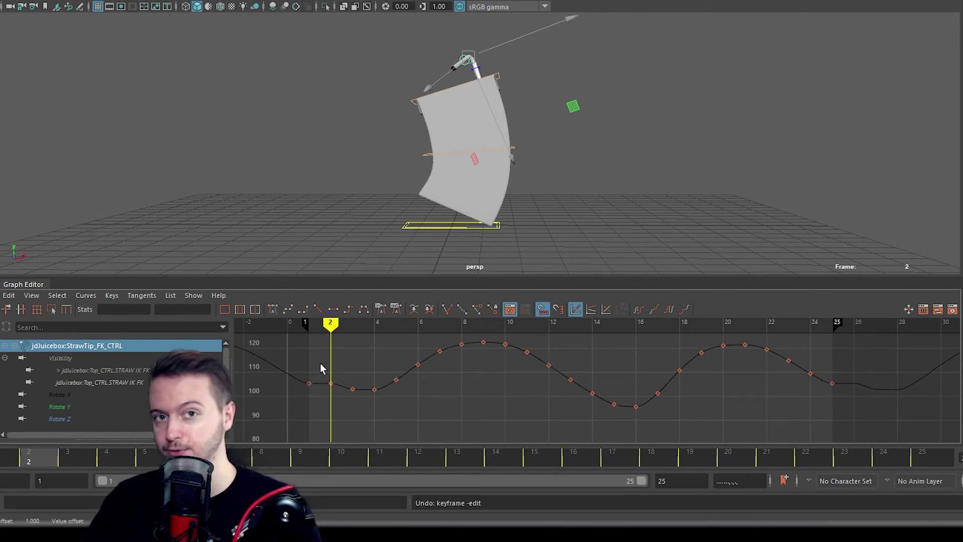
# Try adjusting the outgoing tangents of StrawTip_FK_CTRL's frame 1 and frame 25 keys together on the Rotate X curve
pyautogui.moveTo(318, 372); pyautogui.dragTo(300, 403)
pyautogui.keyDown('shift'); pyautogui.moveTo(847, 370); pyautogui.dragTo(825, 405); pyautogui.keyUp('shift')
pyautogui.keyDown('shift'); pyautogui.moveTo(873, 357); pyautogui.dragTo(901, 393); pyautogui.keyUp('shift')
pyautogui.moveTo(359, 372); pyautogui.dragTo(369, 387)
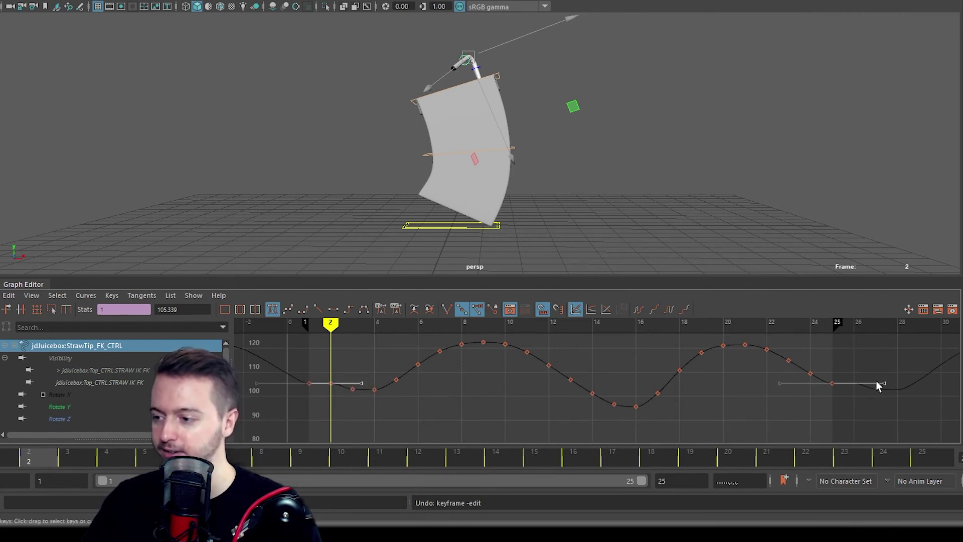
pyautogui.moveTo(374, 348); pyautogui.dragTo(394, 374, button='middle')
pyautogui.click(378, 361)
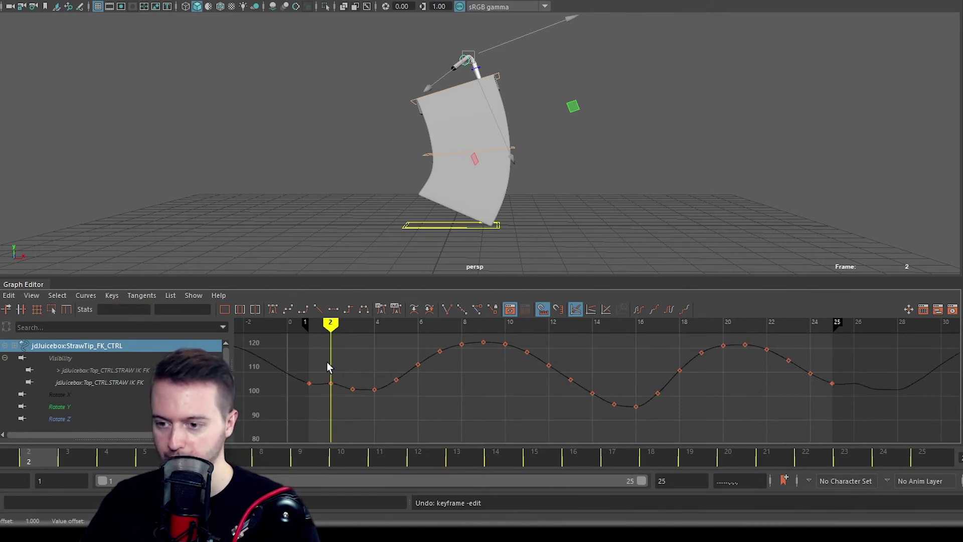
# Lower the frame 2 key on StrawTip_FK_CTRL's Rotate X curve, fine-tuning its height to smooth the start of the dip
pyautogui.moveTo(324, 363); pyautogui.dragTo(339, 400)
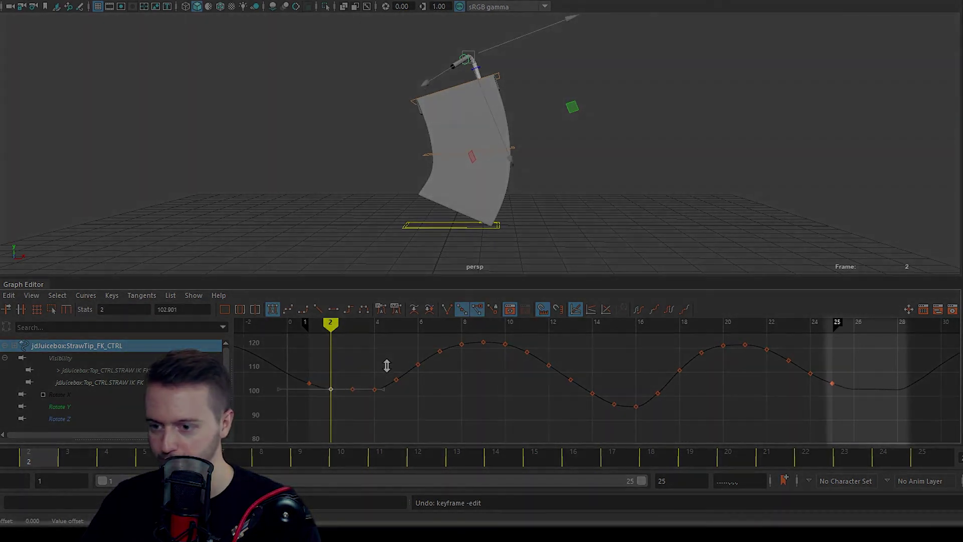
pyautogui.keyDown('shift'); pyautogui.moveTo(386, 360); pyautogui.dragTo(388, 367, button='middle'); pyautogui.keyUp('shift')
pyautogui.keyDown('alt'); pyautogui.keyDown('shift'); pyautogui.moveTo(360, 383); pyautogui.dragTo(364, 354, button='right'); pyautogui.keyUp('shift'); pyautogui.keyUp('alt')
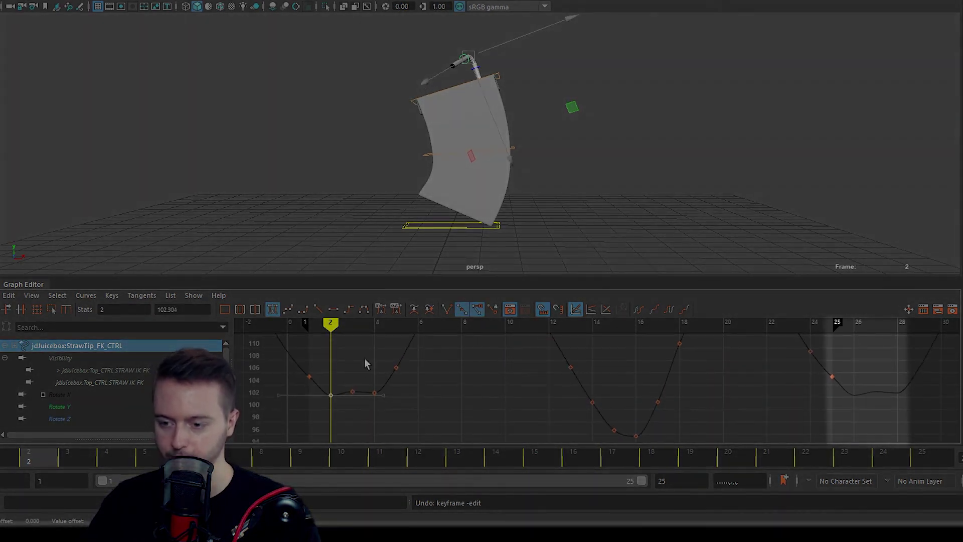
pyautogui.keyDown('shift'); pyautogui.moveTo(365, 352); pyautogui.dragTo(368, 351, button='middle'); pyautogui.keyUp('shift')
pyautogui.click(370, 379)
# Raise the frame 4 key slightly and lower the frame 3 key to about 102.41 on StrawTip_FK_CTRL's Rotate X curve
pyautogui.moveTo(384, 404); pyautogui.dragTo(385, 404)
pyautogui.keyDown('shift'); pyautogui.moveTo(445, 376); pyautogui.dragTo(457, 372, button='middle'); pyautogui.keyUp('shift')
pyautogui.click(353, 391)
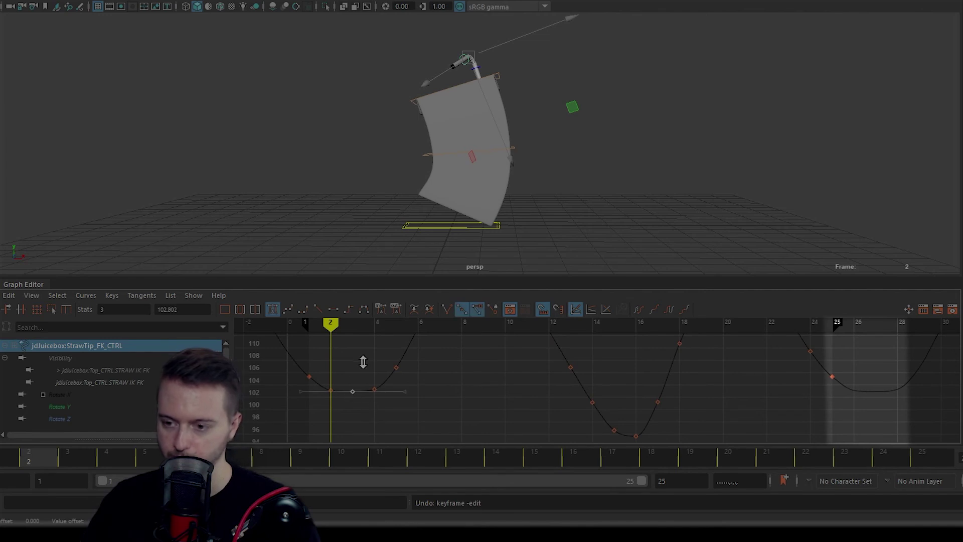
pyautogui.keyDown('shift'); pyautogui.moveTo(364, 362); pyautogui.dragTo(364, 364, button='middle'); pyautogui.keyUp('shift')
pyautogui.scroll(-2, 492, 382)
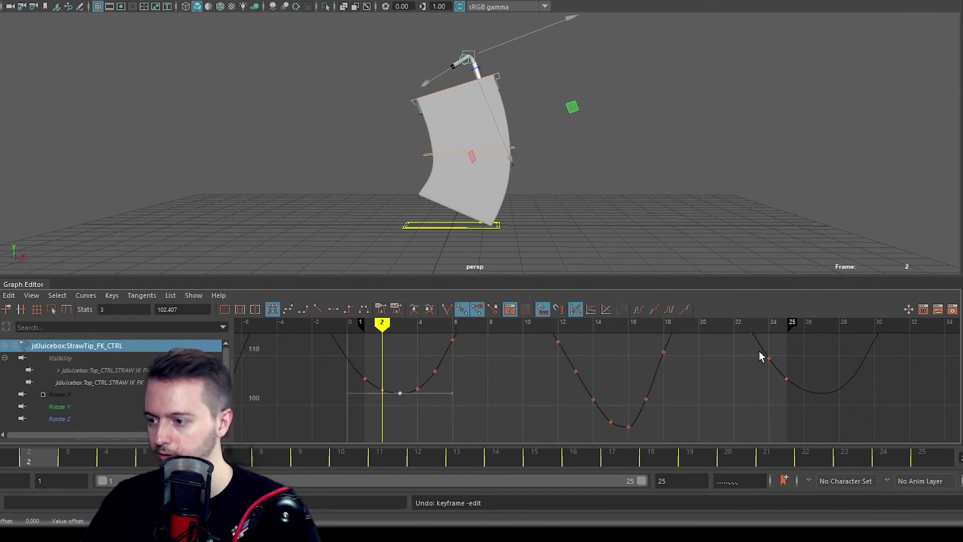
pyautogui.click(785, 399)
pyautogui.scroll(-4, 724, 391)
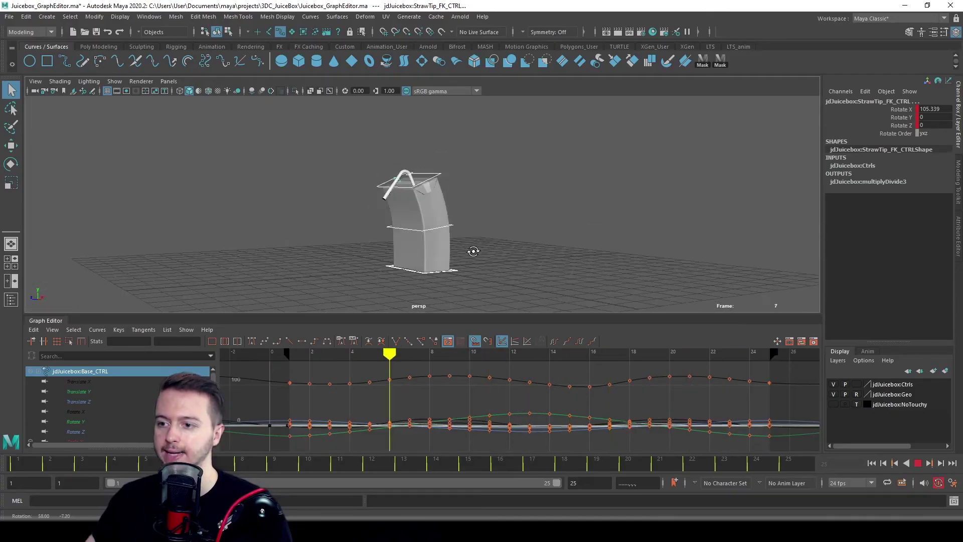
# Review the looping playback from another angle, and check the Infinity display option and the curves extending beyond the playback range
pyautogui.keyDown('alt'); pyautogui.moveTo(469, 251); pyautogui.dragTo(544, 248); pyautogui.keyUp('alt')
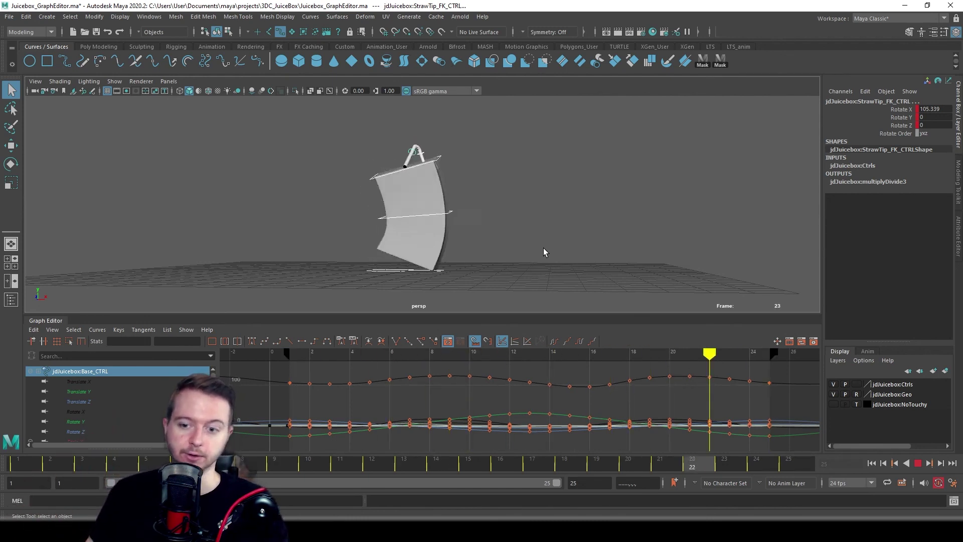
pyautogui.click(53, 329)
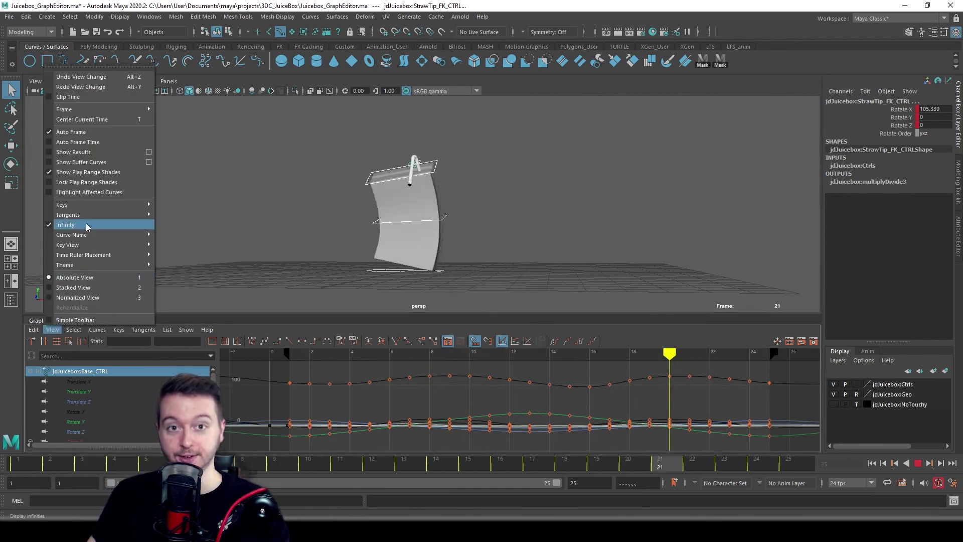
pyautogui.click(408, 398)
pyautogui.keyDown('alt'); pyautogui.moveTo(408, 398); pyautogui.dragTo(377, 391, button='right'); pyautogui.keyUp('alt')
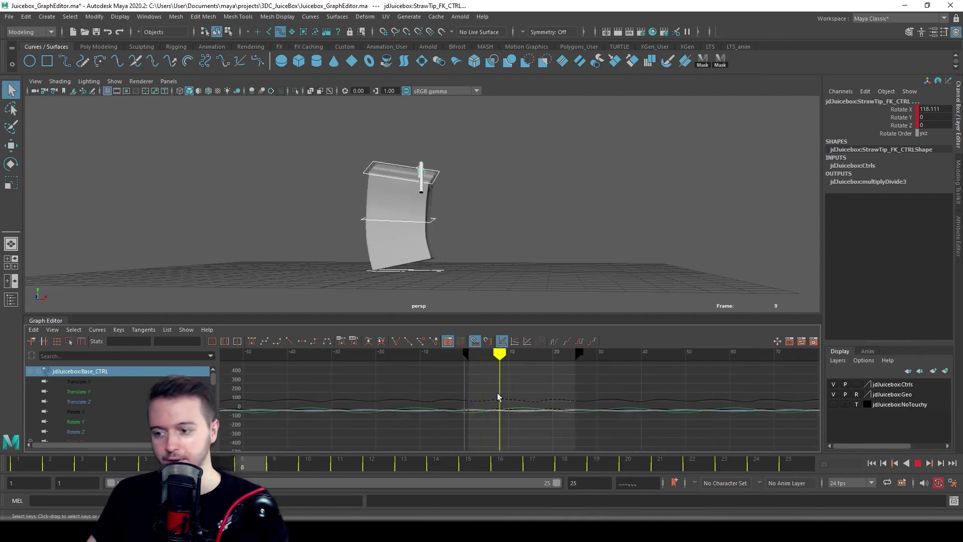